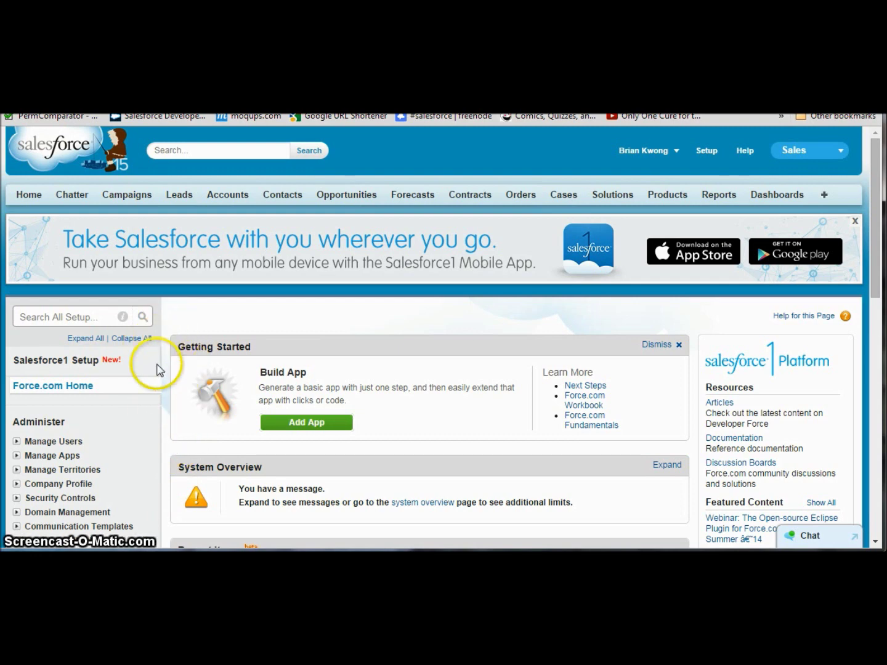
Expand Build > Create > Workflow & Approvals in the Setup sidebar to reveal Processes.
scroll(167, 393, "down", 1)
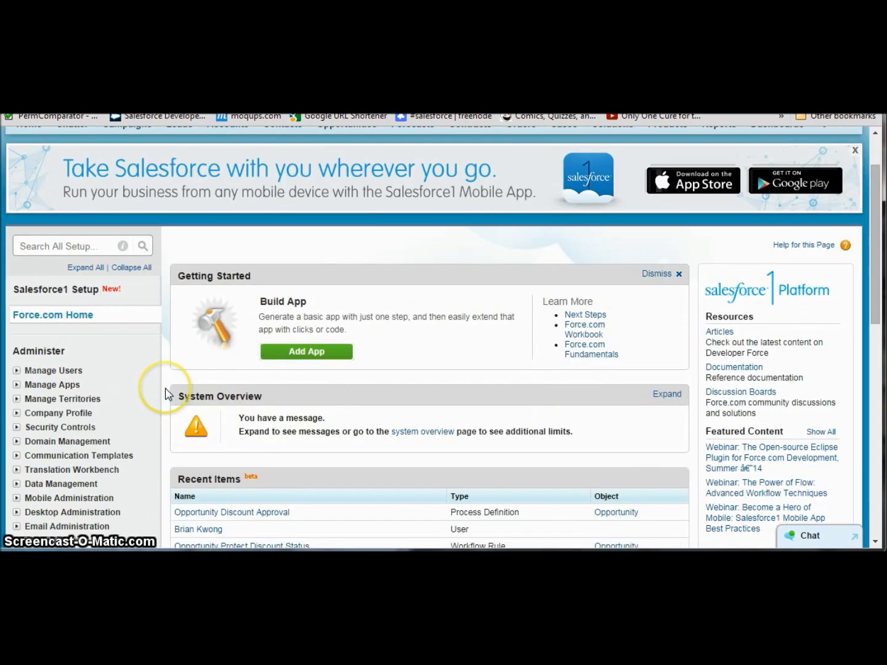
scroll(167, 393, "down", 1)
scroll(166, 393, "down", 2)
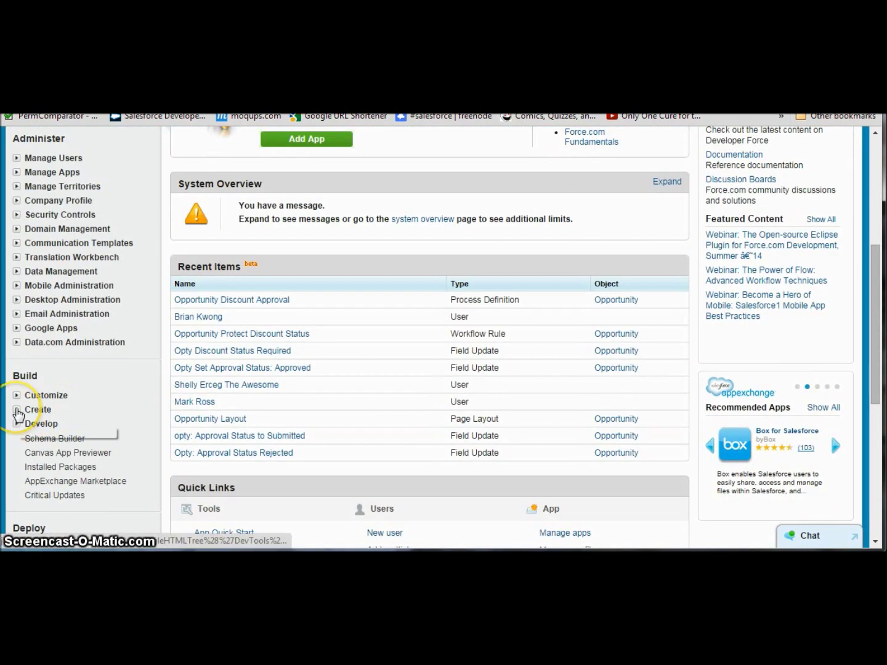
left_click(17, 409)
scroll(70, 432, "down", 2)
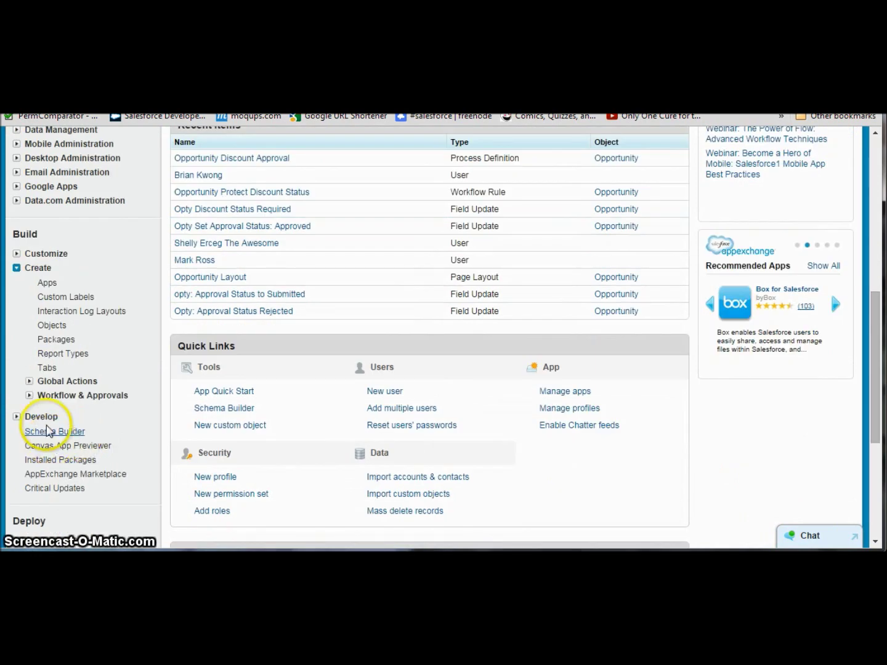
left_click(31, 396)
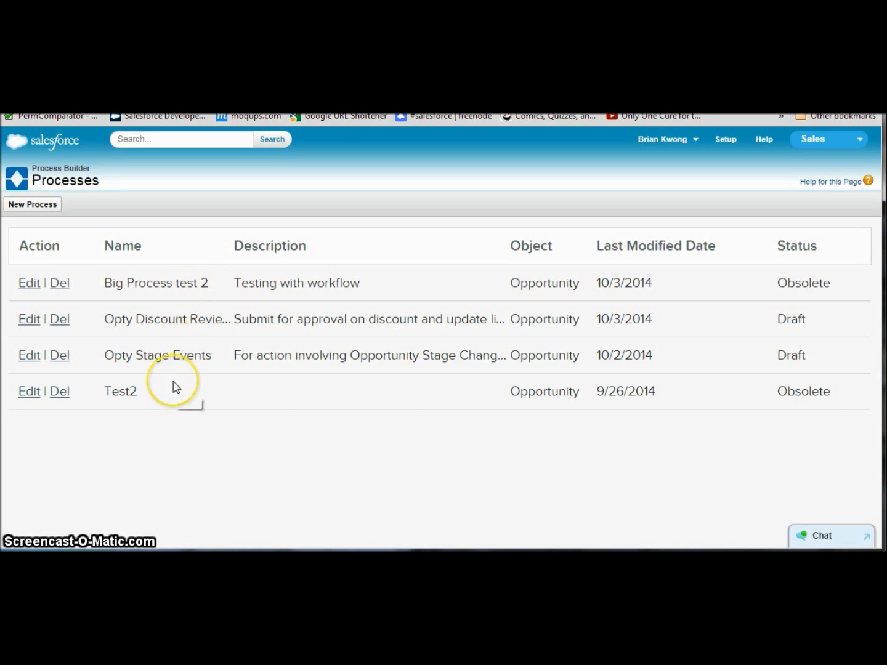
Save a new process 'Opportunity Notification' described as 'This is example for TheWizardnews.com'.
left_click(49, 208)
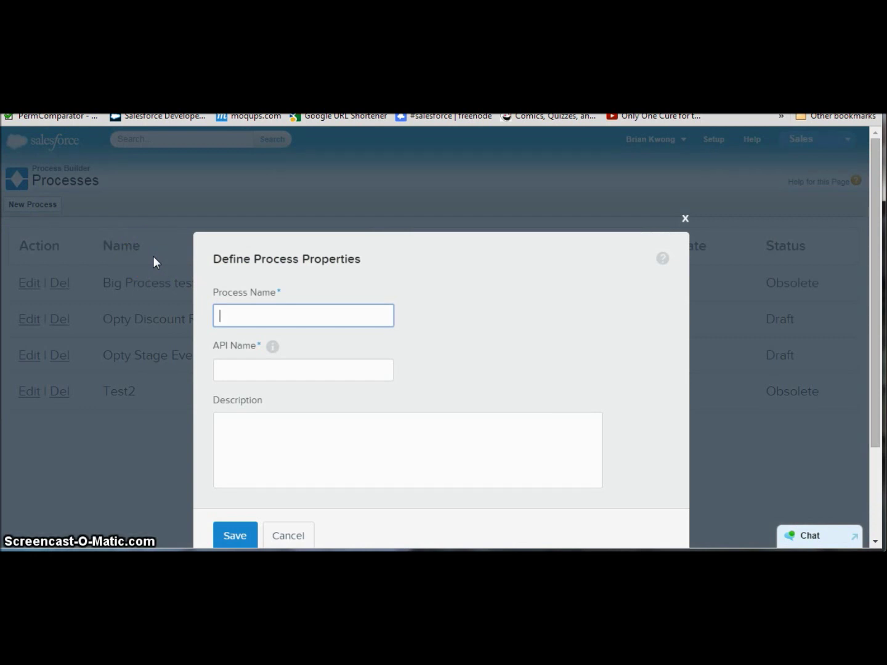
type("Opportunity Notification")
key("Tab")
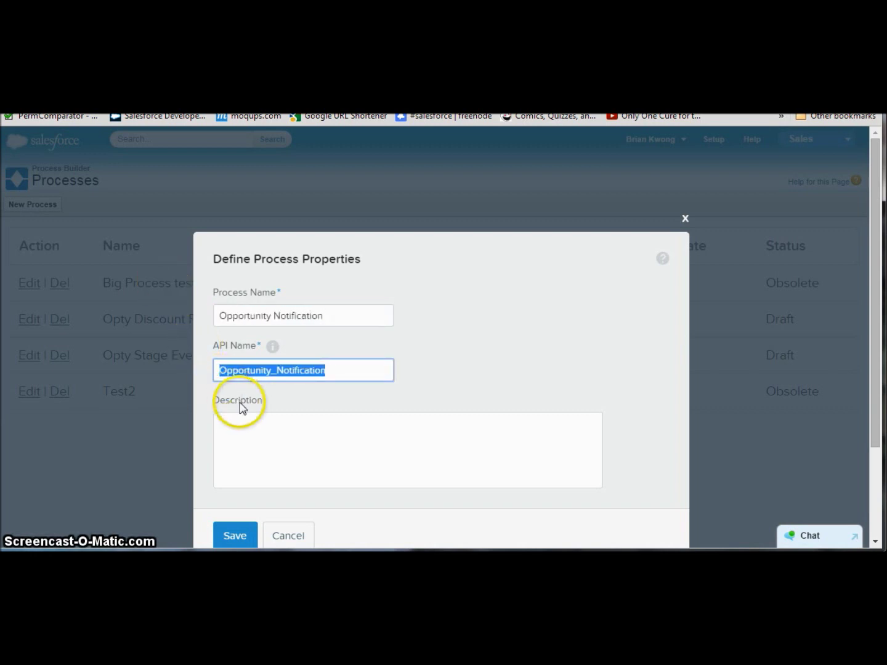
left_click(258, 436)
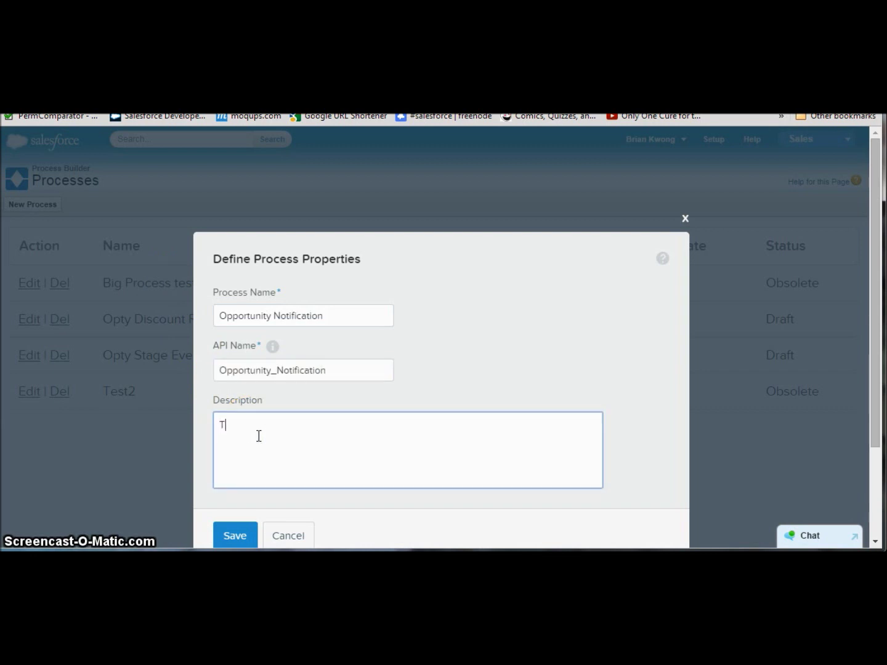
type("This is example")
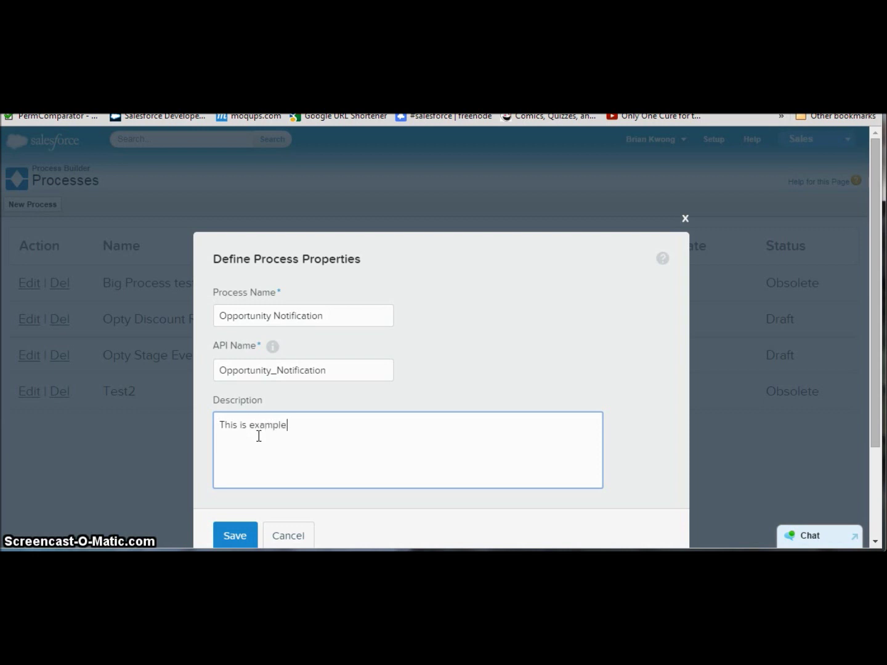
type(" for TheWizardnews.com")
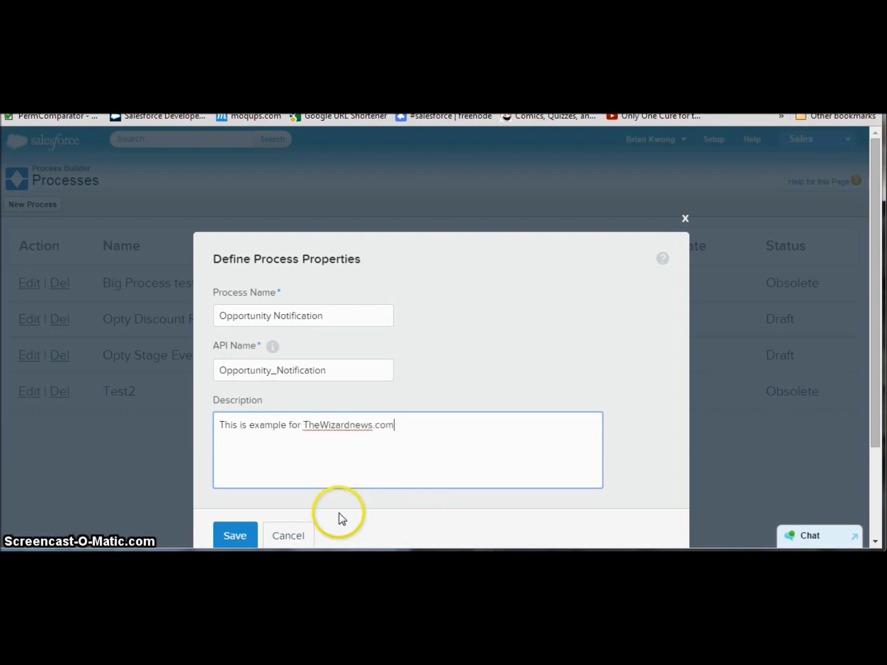
left_click(233, 536)
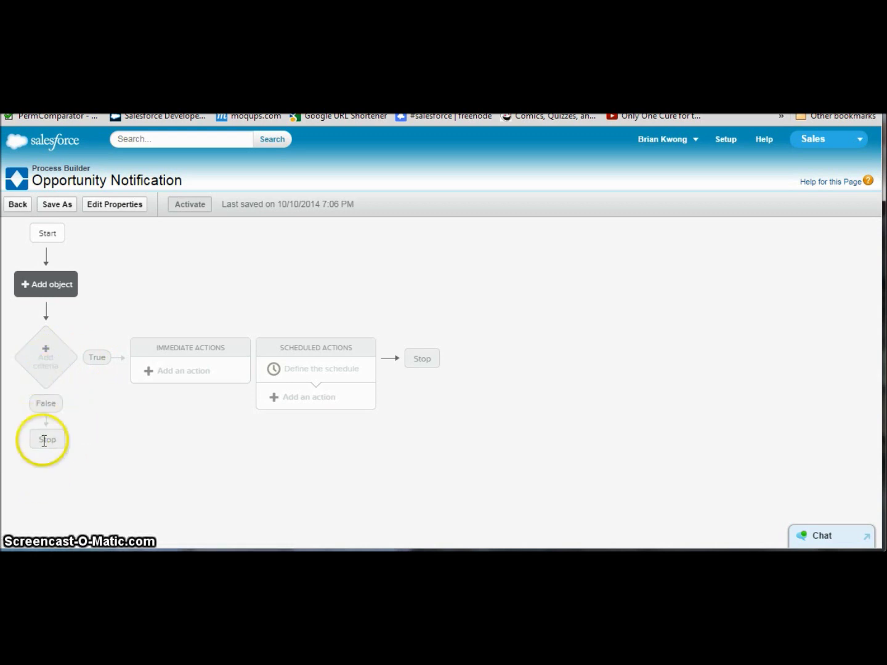
Set Opportunity as the process object, triggered when records are created or edited, and save.
left_click(47, 293)
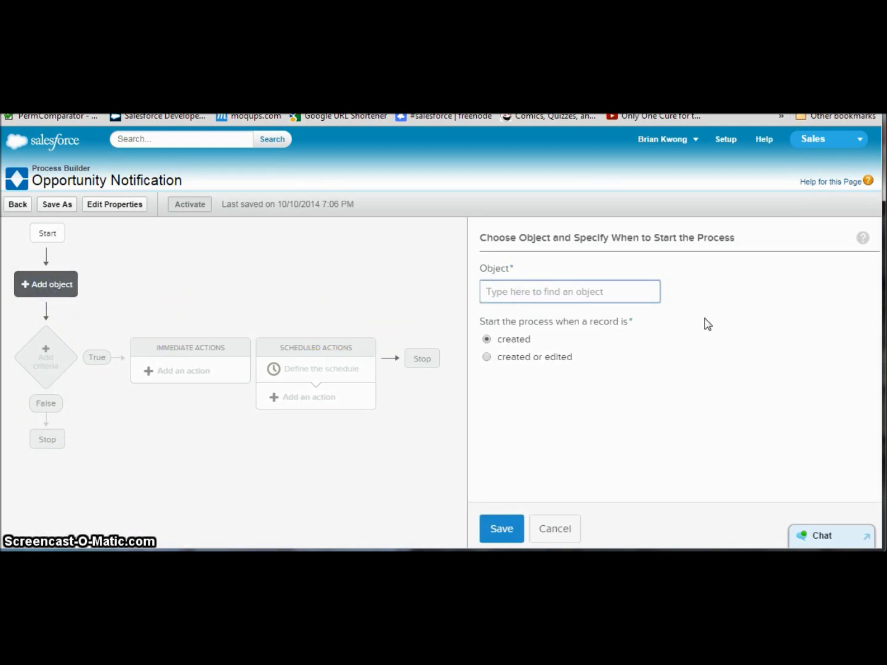
type("Opp")
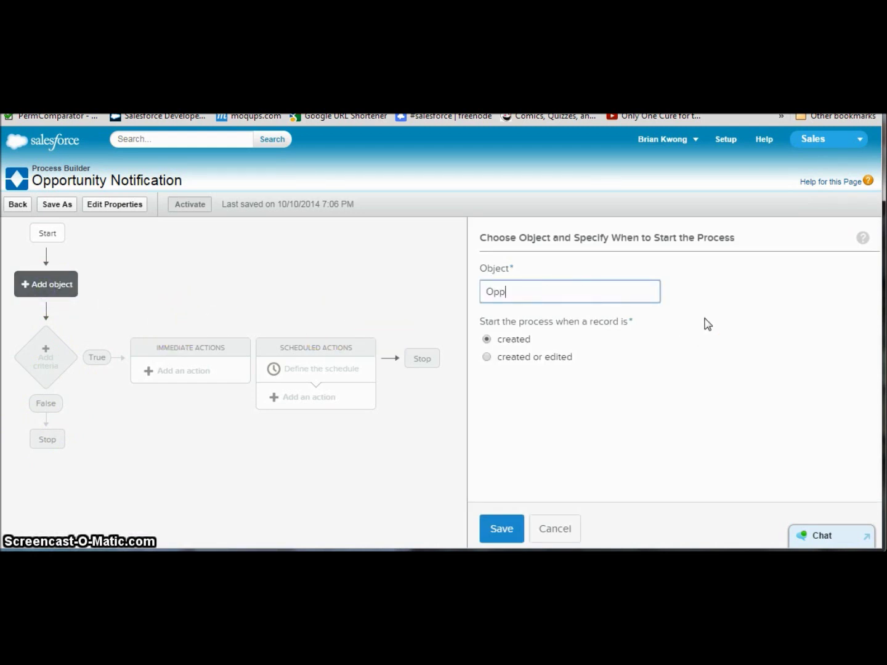
type("ortunity")
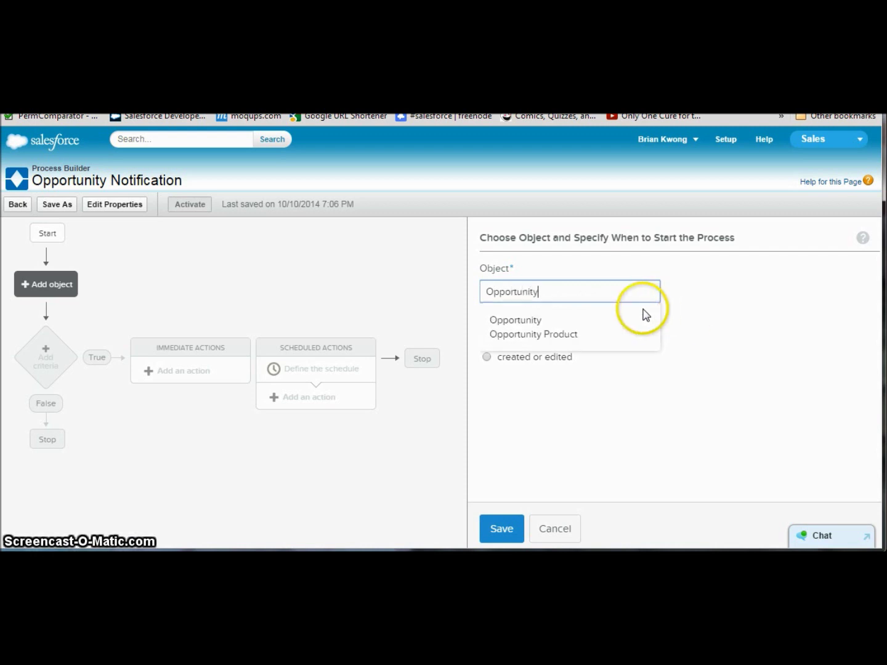
left_click(591, 320)
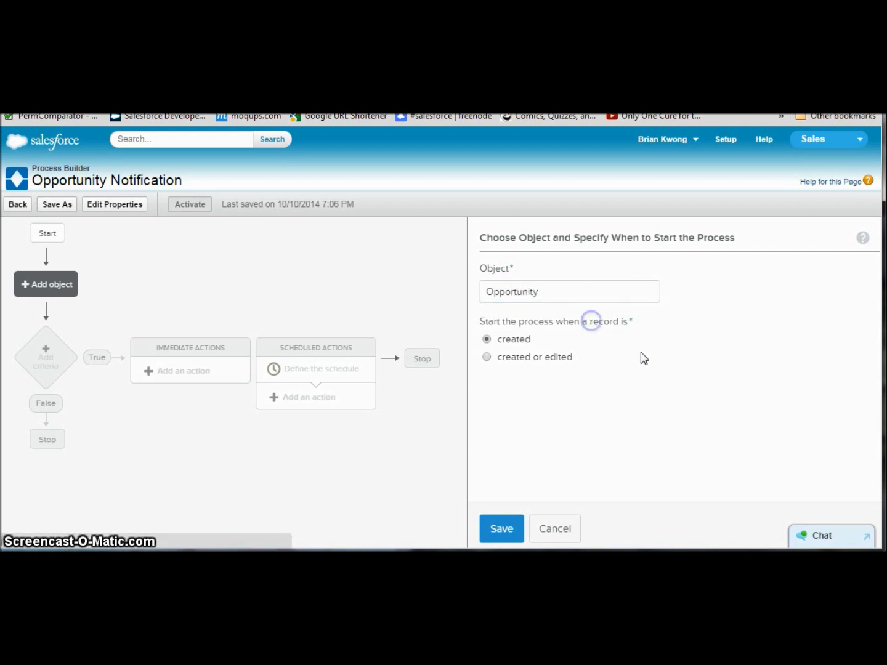
left_click(487, 358)
left_click(504, 529)
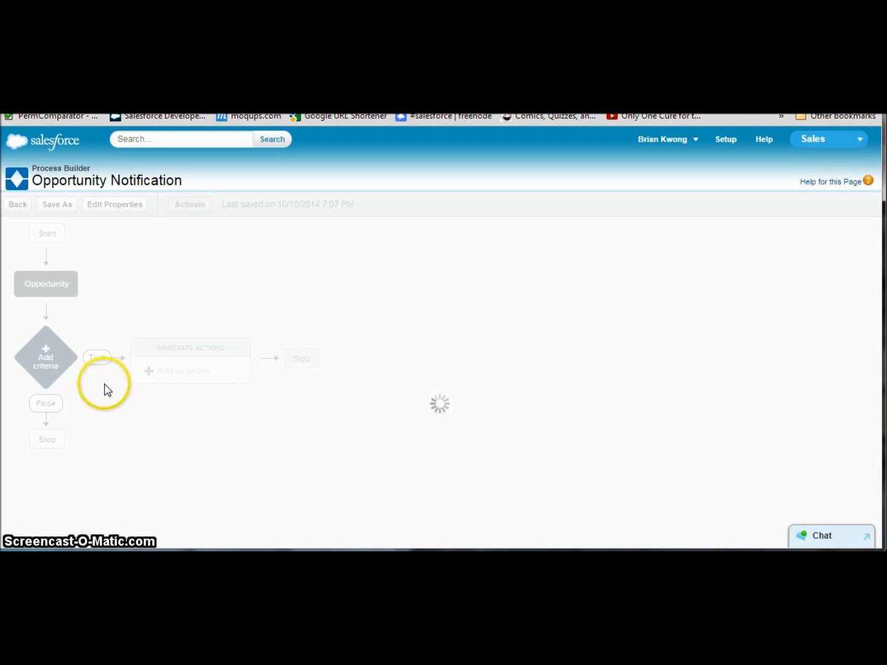
left_click(60, 359)
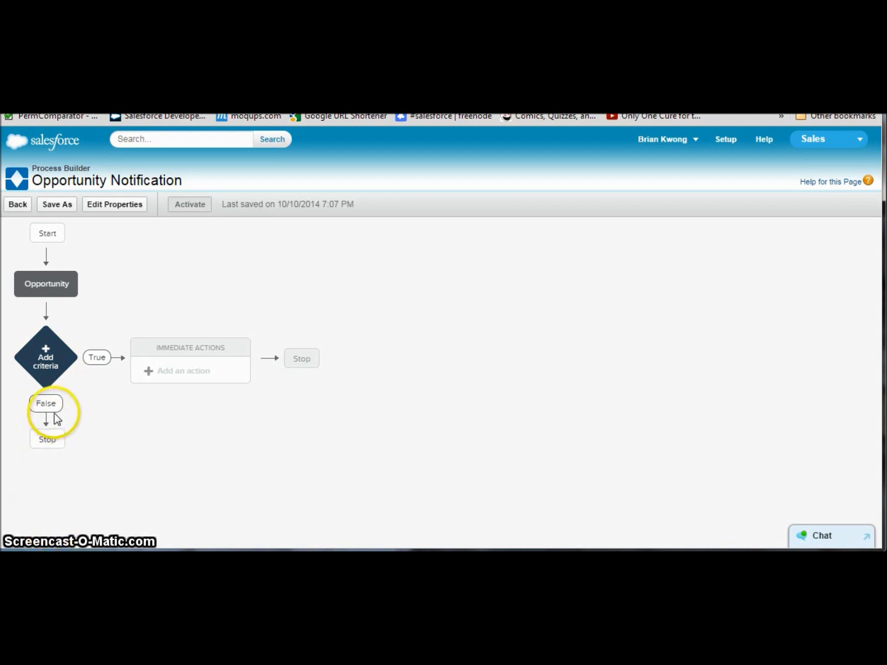
Open the Define Criteria panel for the first action group.
left_click(45, 375)
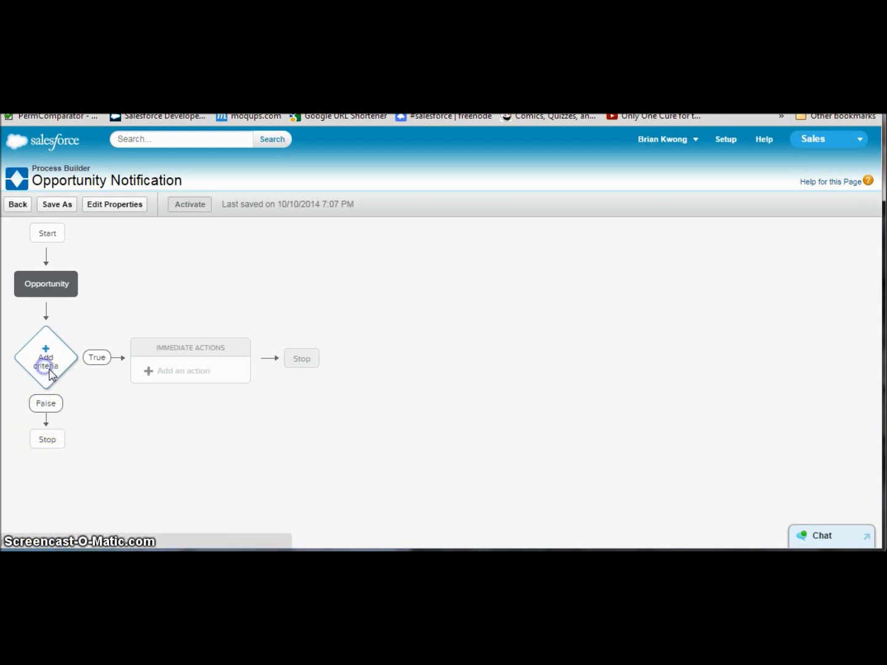
Name the criteria 'First Stage Notification'.
left_click(529, 303)
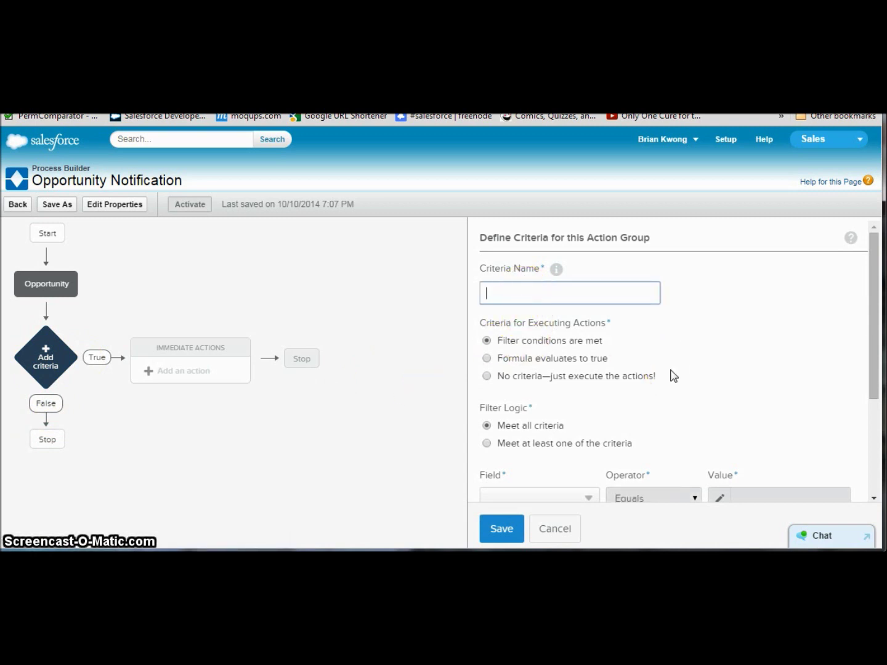
type("First Stage Notification")
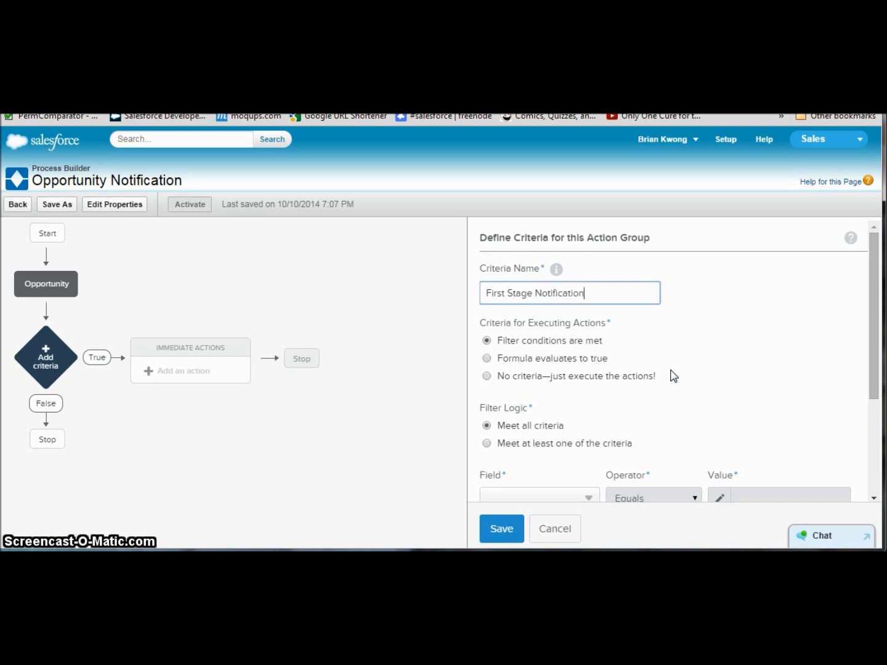
scroll(813, 307, "down", 1)
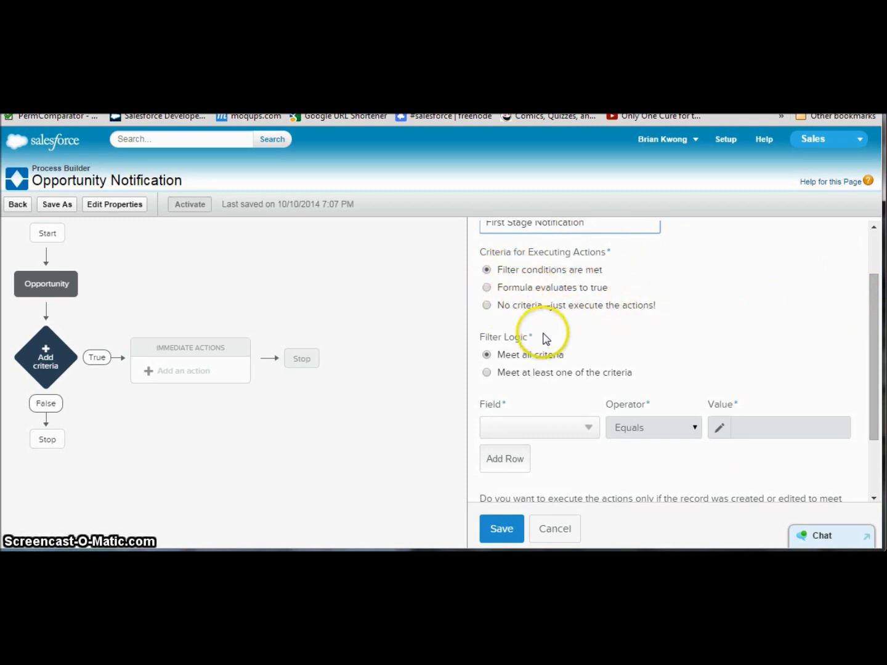
left_click_drag(873, 359, 877, 411)
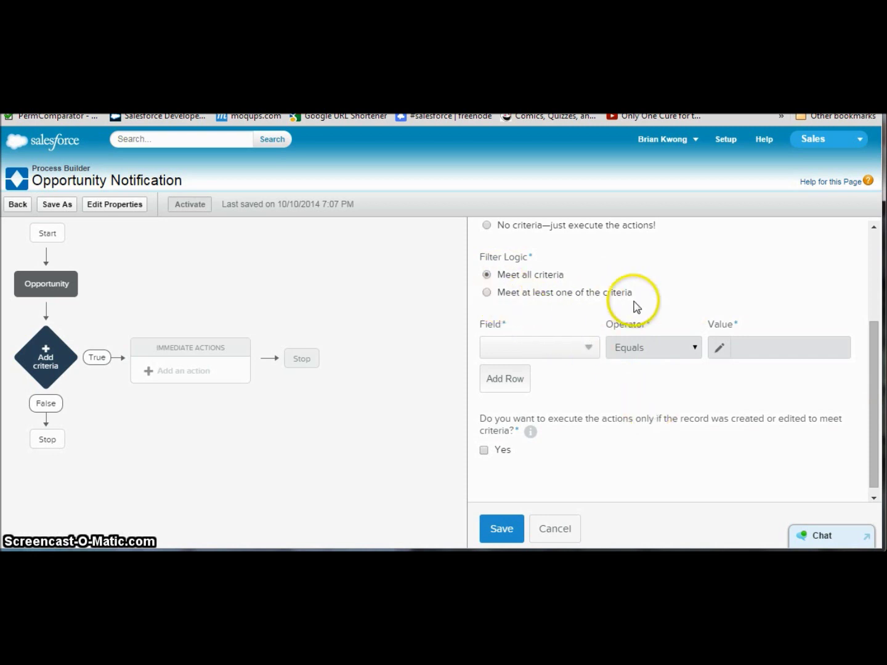
Add the condition Stage equals Prospecting, then add a blank second condition row.
left_click(581, 350)
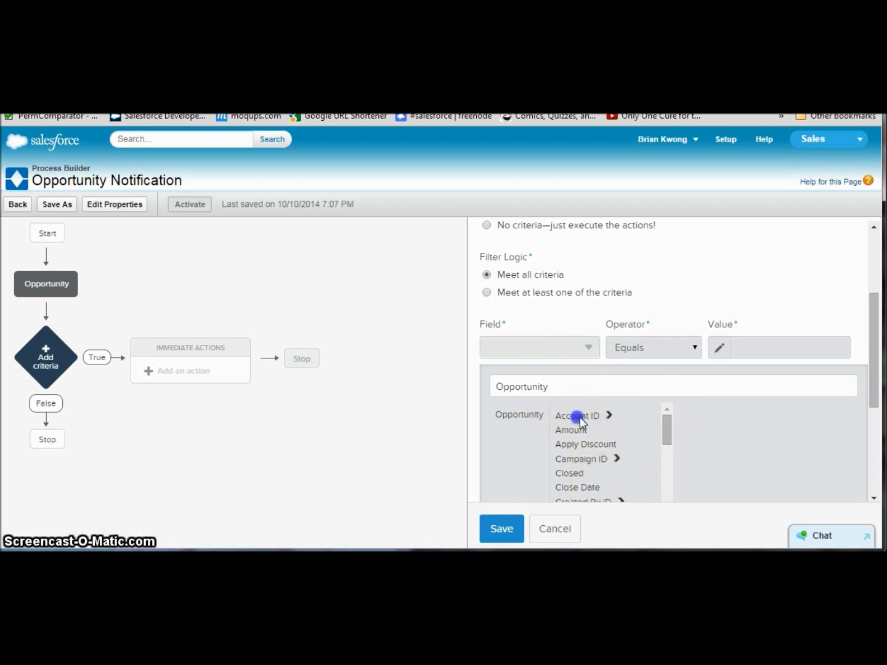
left_click(661, 424)
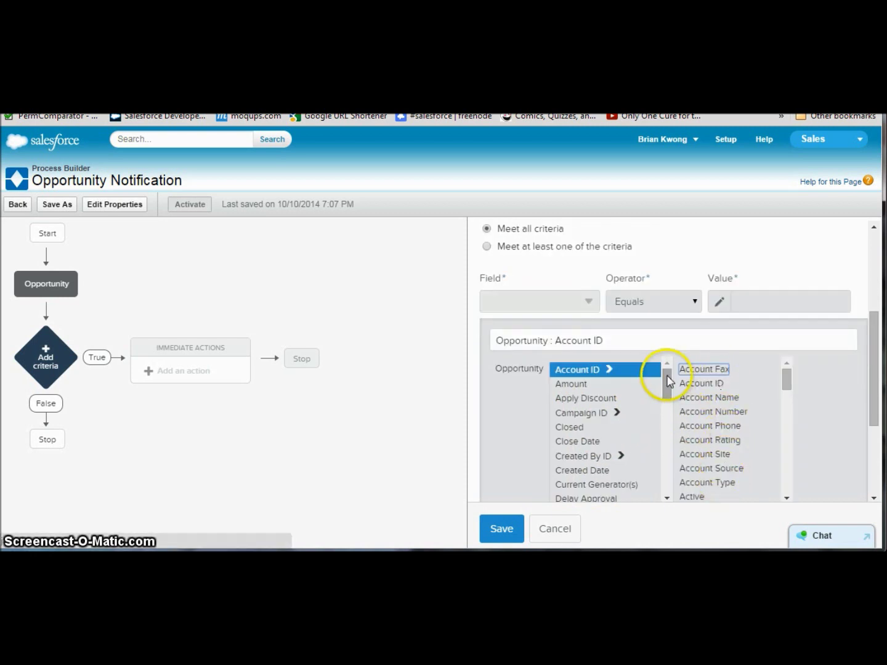
left_click_drag(668, 381, 667, 482)
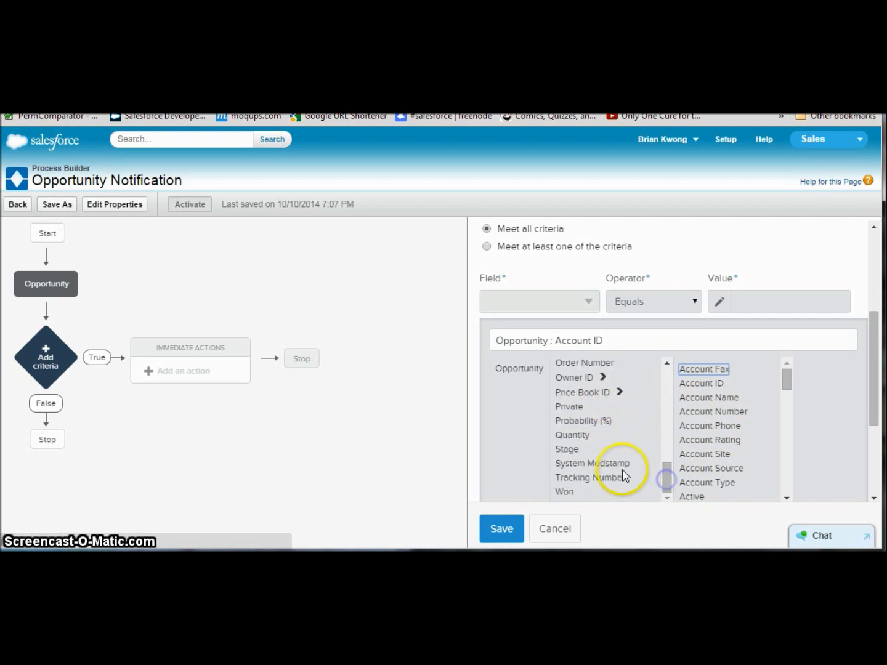
left_click(570, 450)
left_click(733, 479)
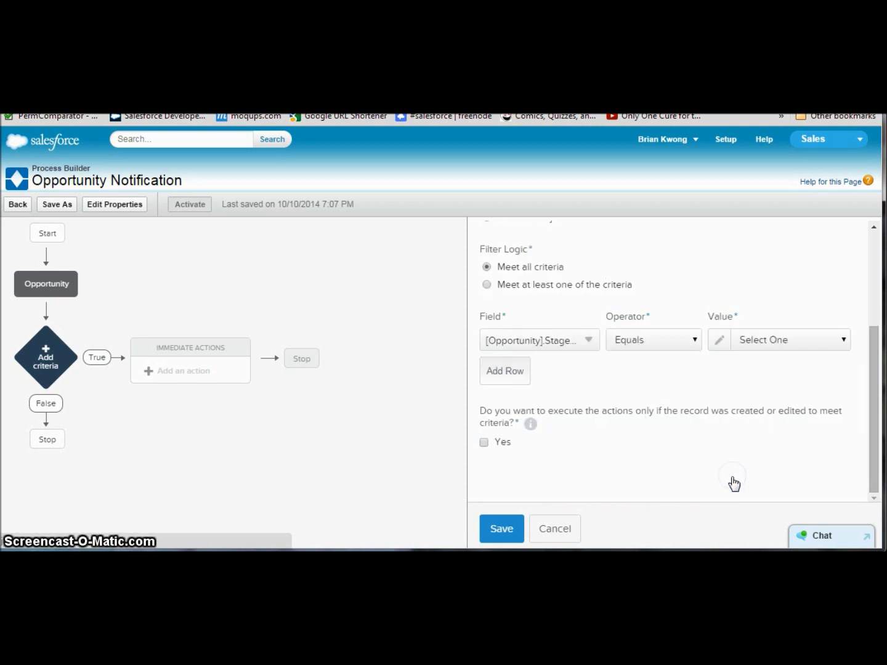
left_click(844, 340)
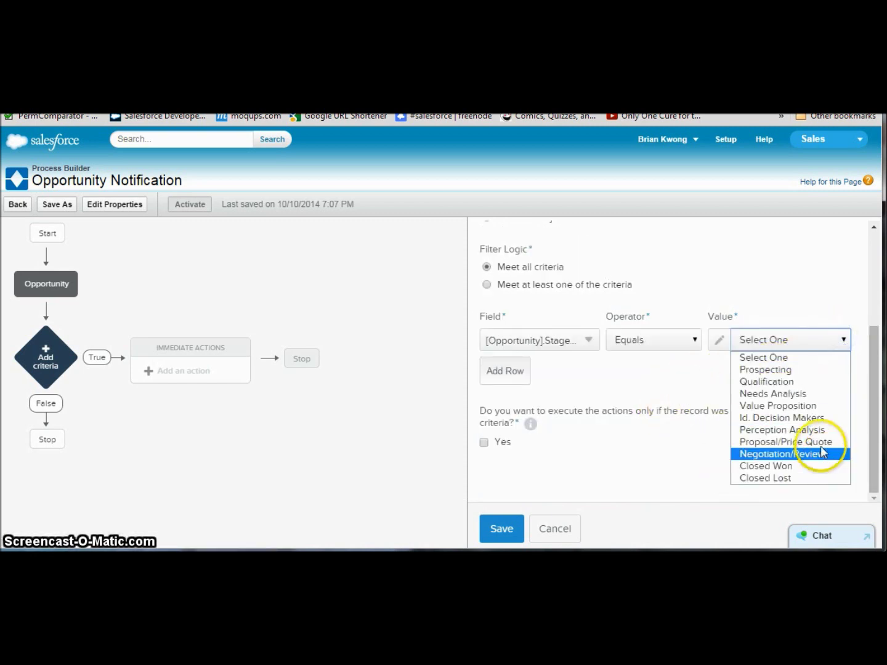
left_click(786, 371)
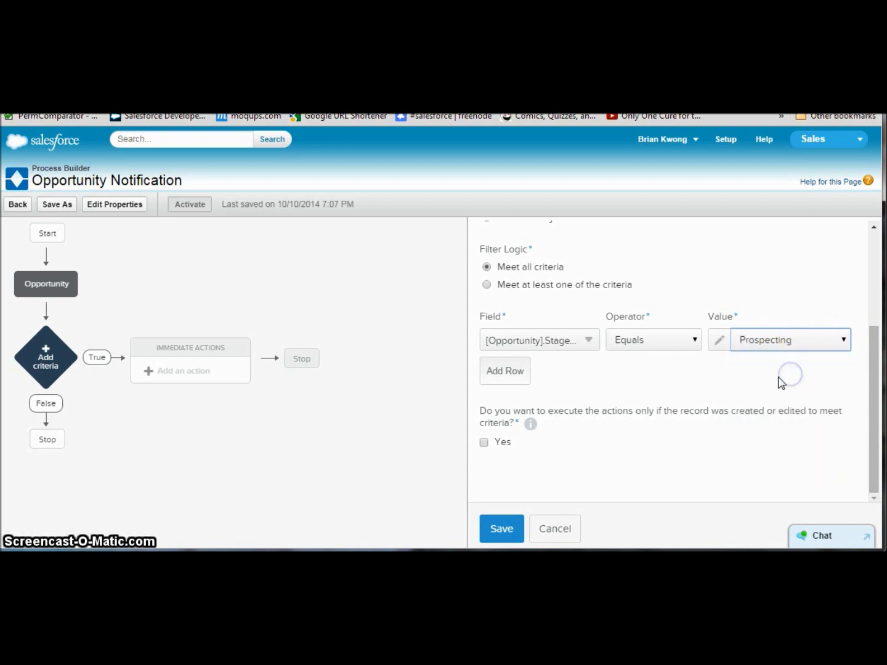
left_click(511, 377)
Fill the second row with the condition Amount Greater than 5.
left_click(591, 370)
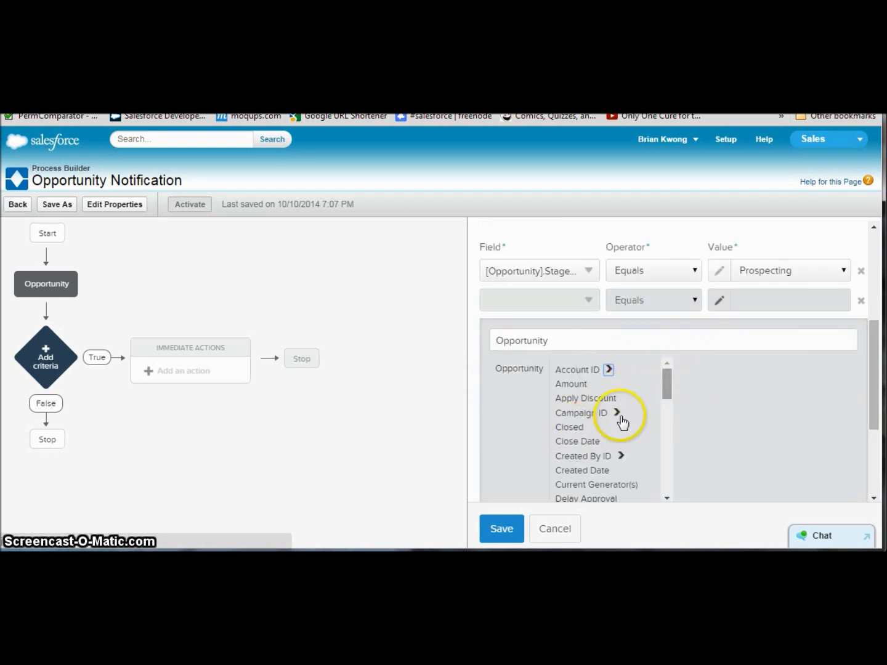
left_click(579, 385)
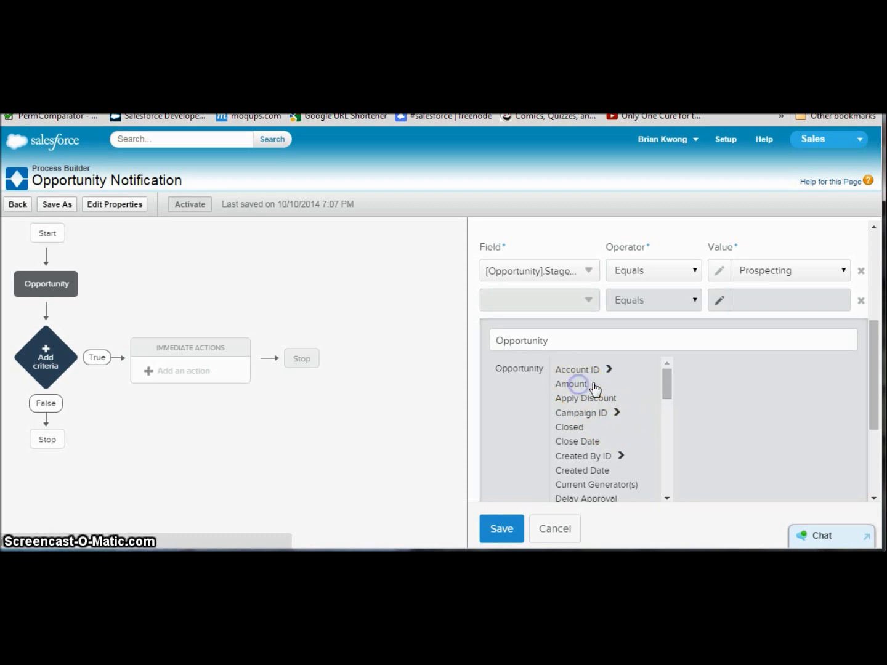
left_click(724, 484)
left_click(689, 341)
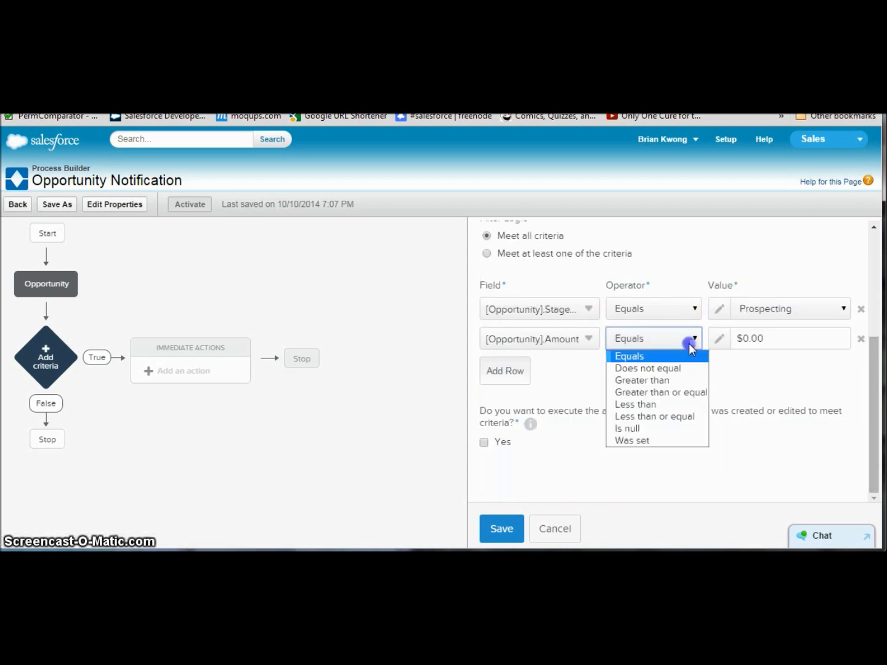
left_click(644, 380)
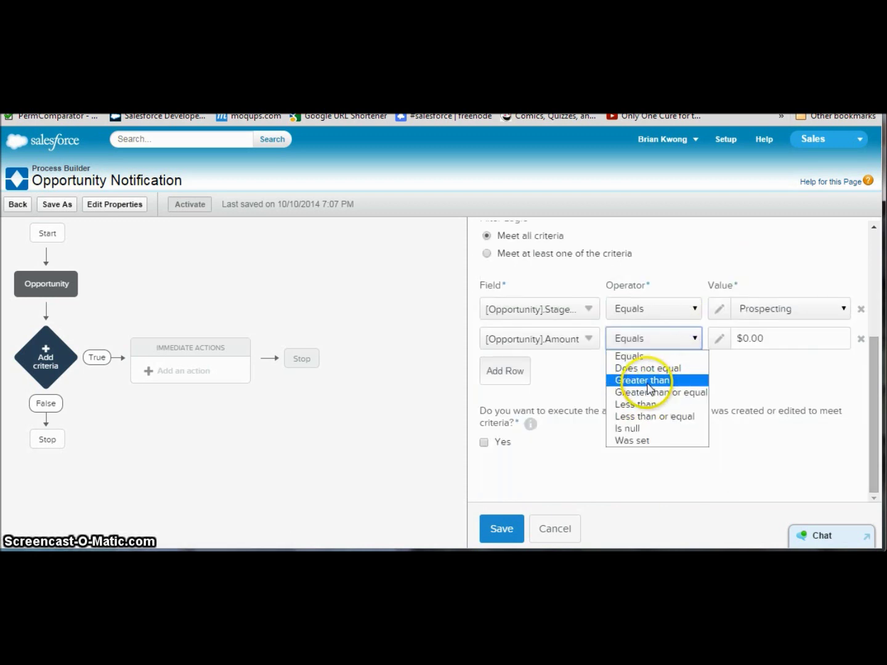
left_click(748, 339)
type("5")
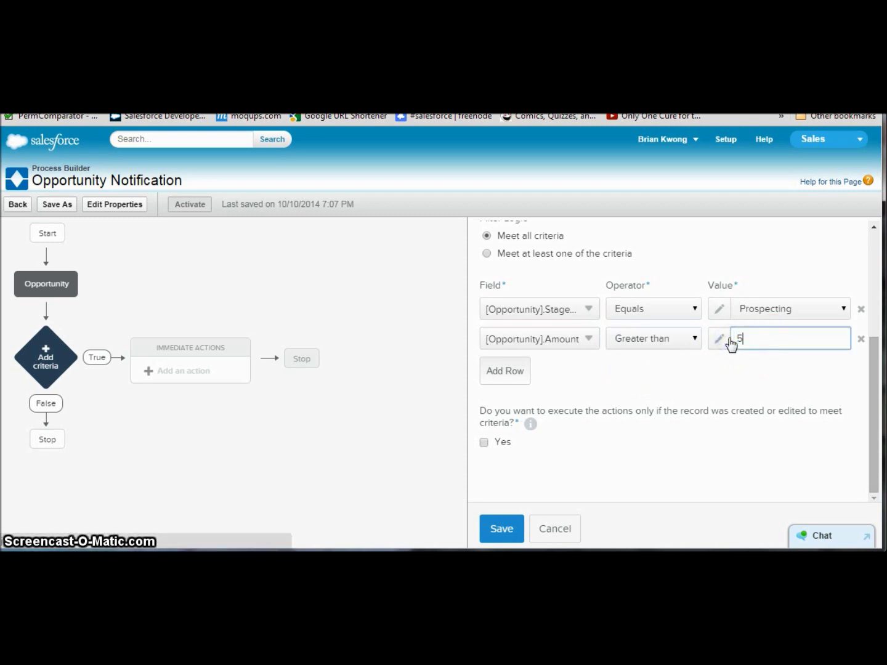
left_click(720, 367)
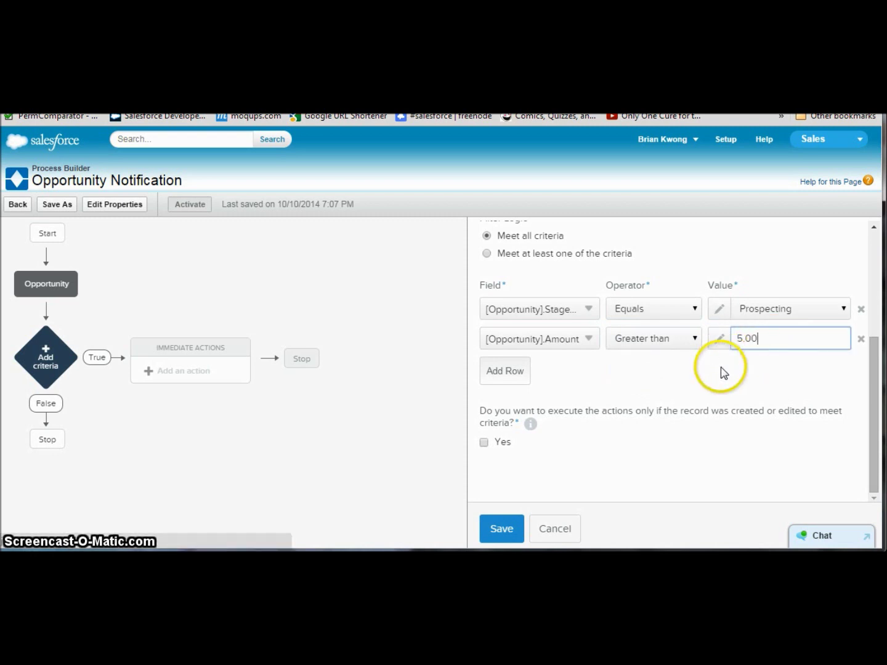
Delete the Amount condition and fire only when records are edited to meet criteria.
left_click(722, 346)
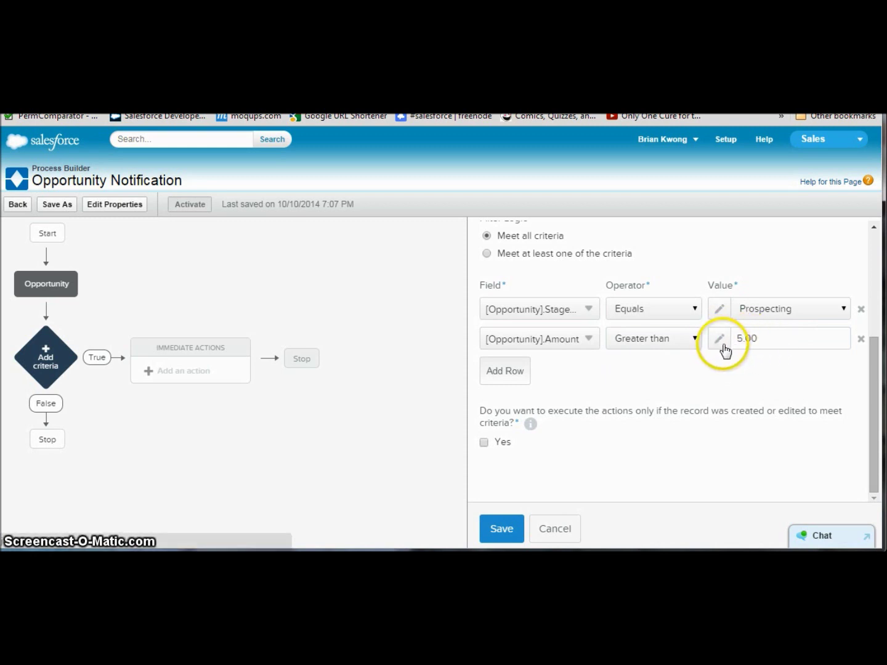
left_click(722, 345)
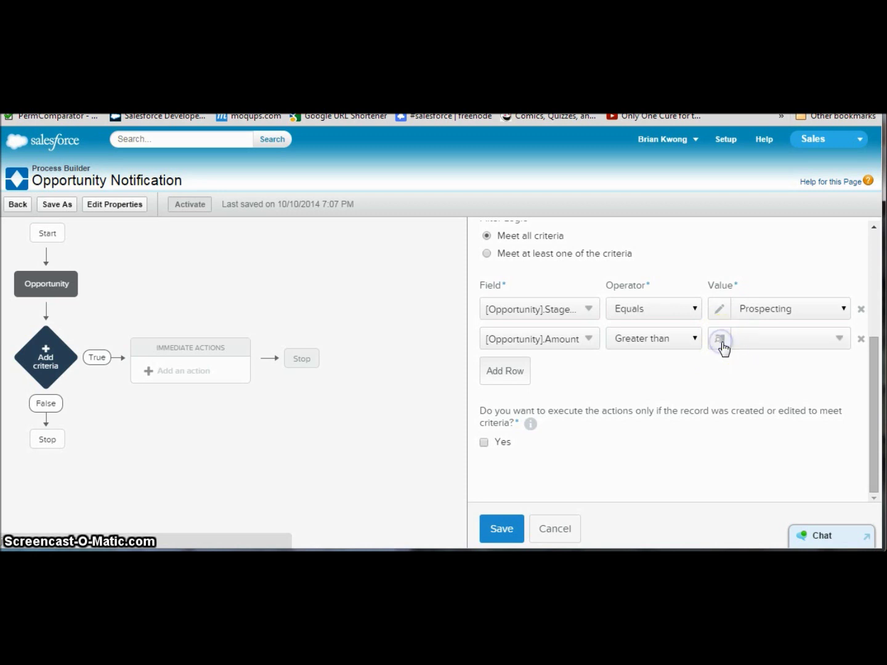
left_click(840, 340)
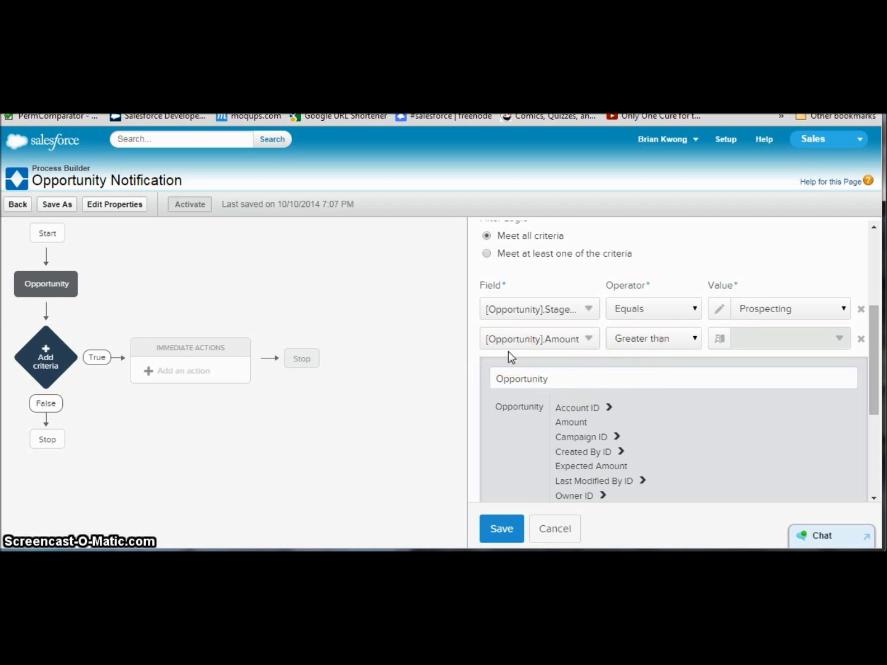
scroll(586, 373, "down", 1)
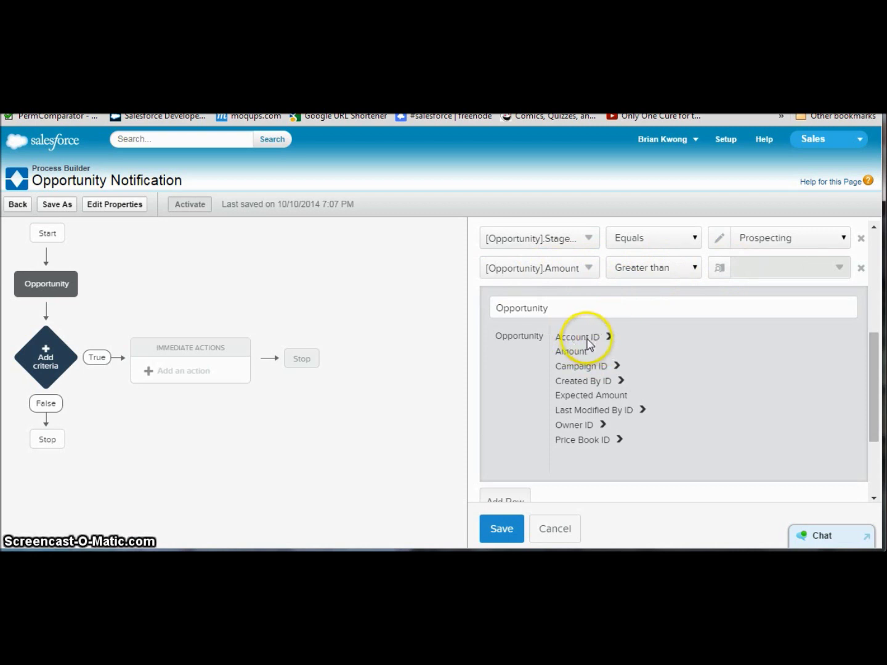
left_click(862, 271)
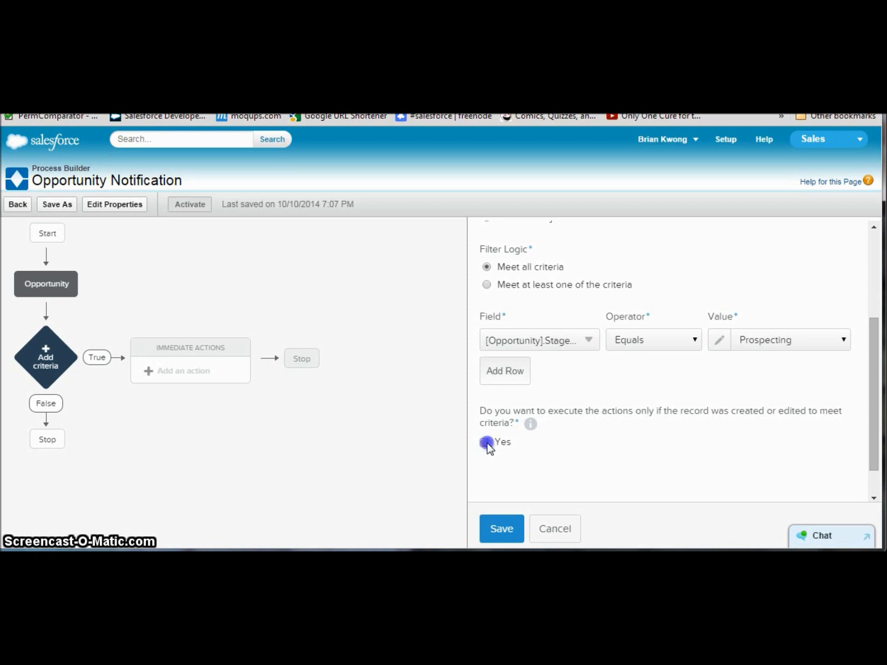
left_click(486, 442)
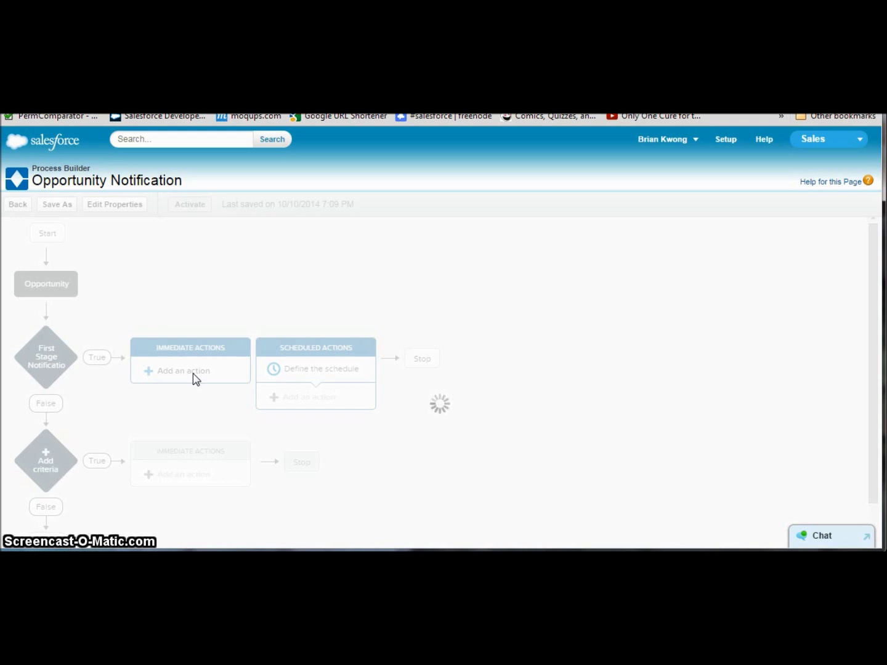
Add an immediate Email Alerts action named 'Prospect Notification'.
left_click(194, 377)
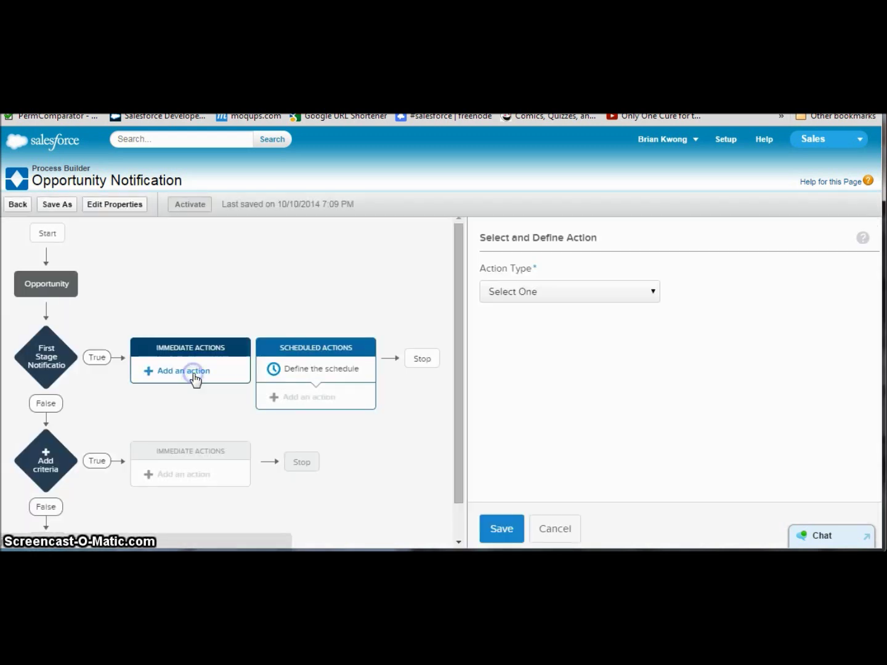
left_click(621, 297)
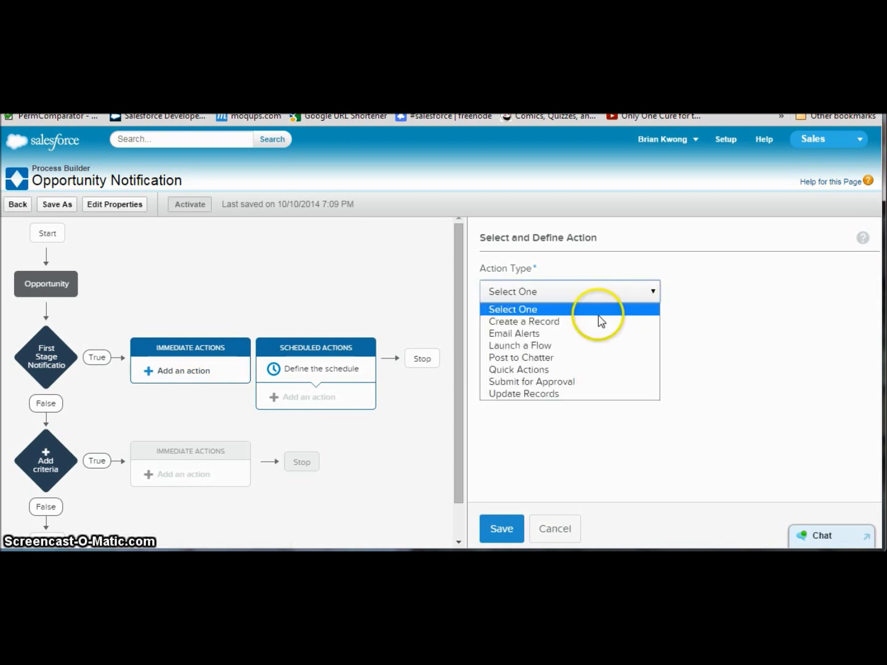
left_click(570, 334)
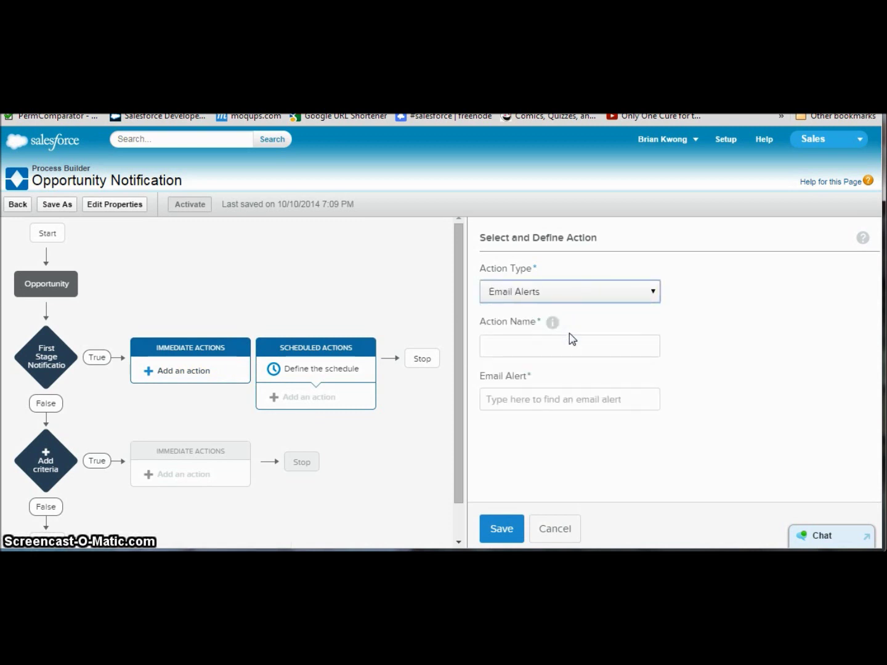
left_click(568, 344)
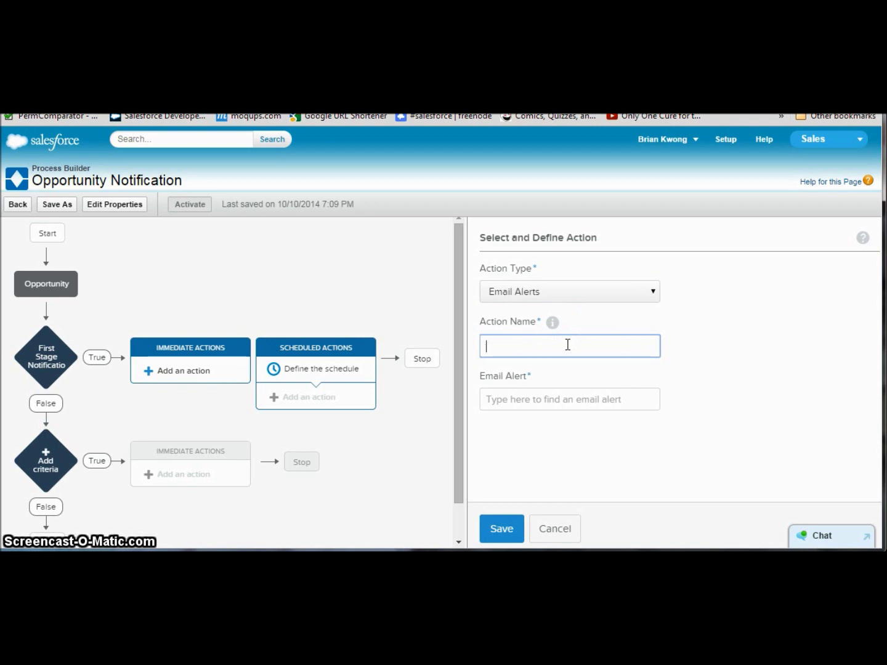
type("Prospect Notifi")
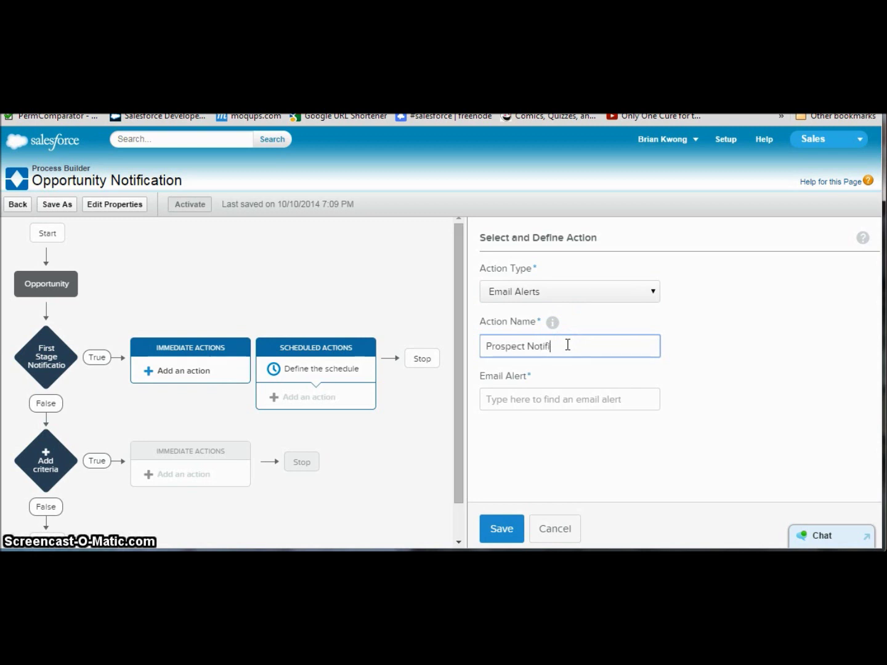
type("cation")
left_click(627, 405)
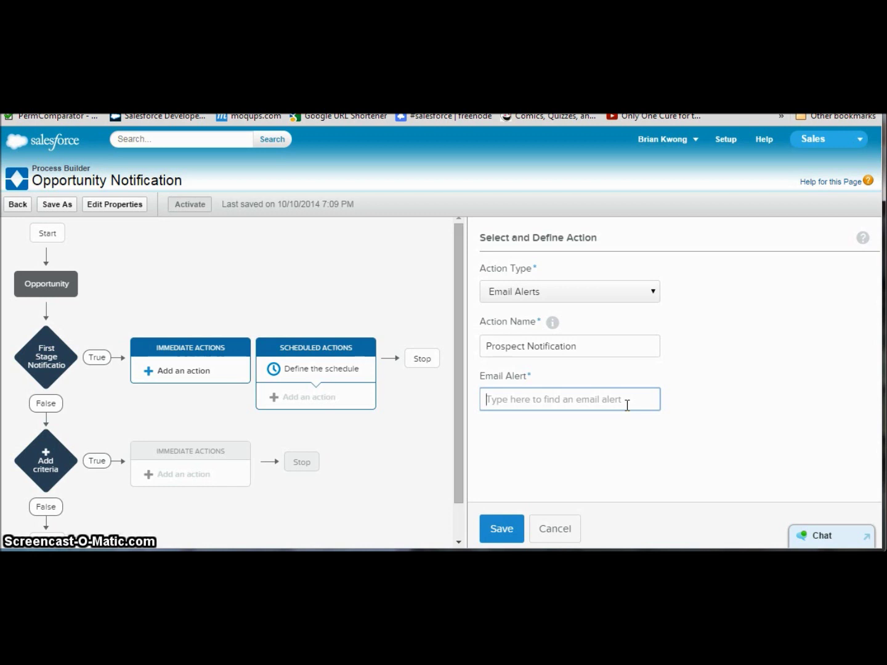
Pick the closed-won opportunity email alert via 'opp', then switch the action to Post to Chatter.
type("opp")
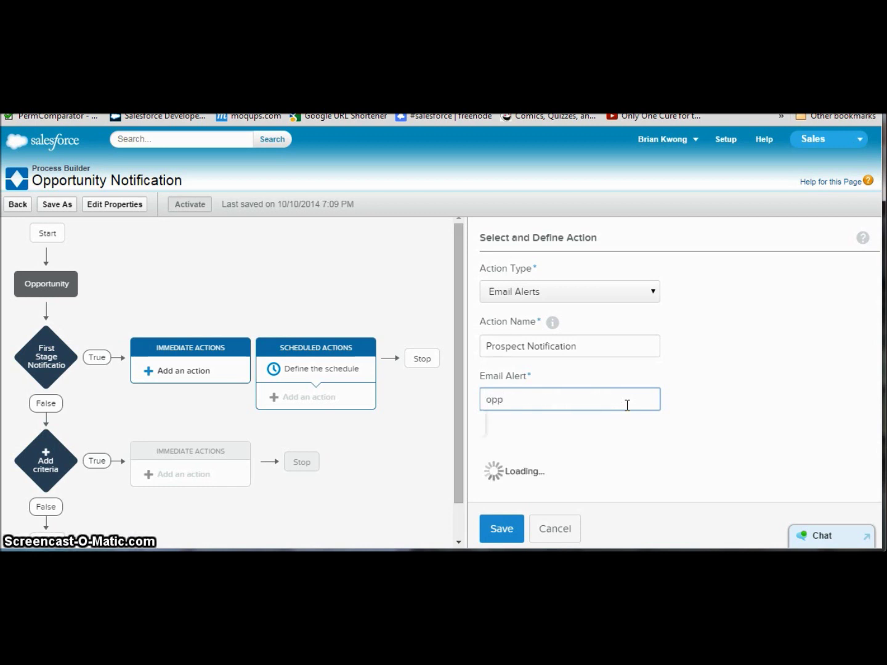
left_click_drag(625, 430, 577, 432)
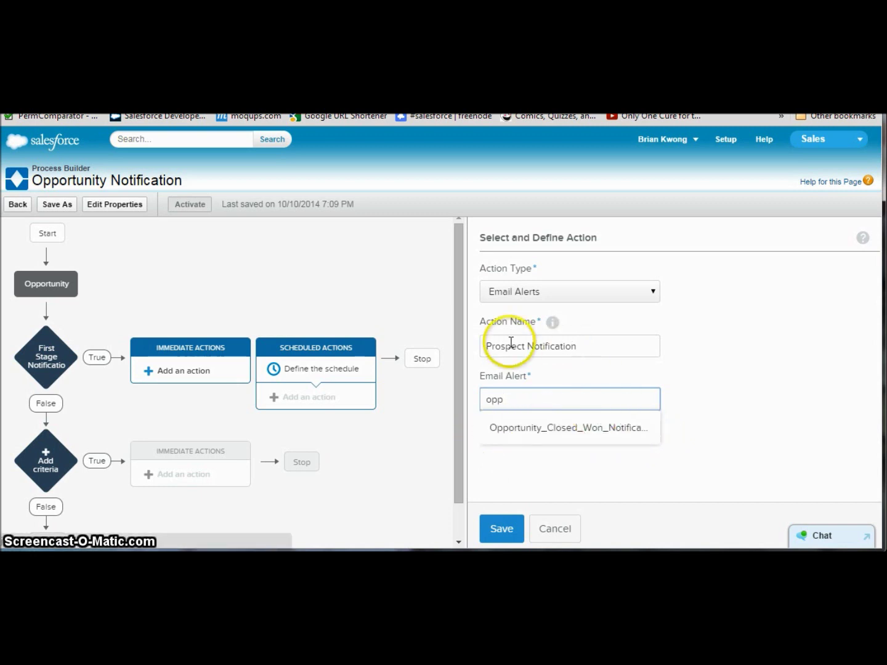
left_click(561, 430)
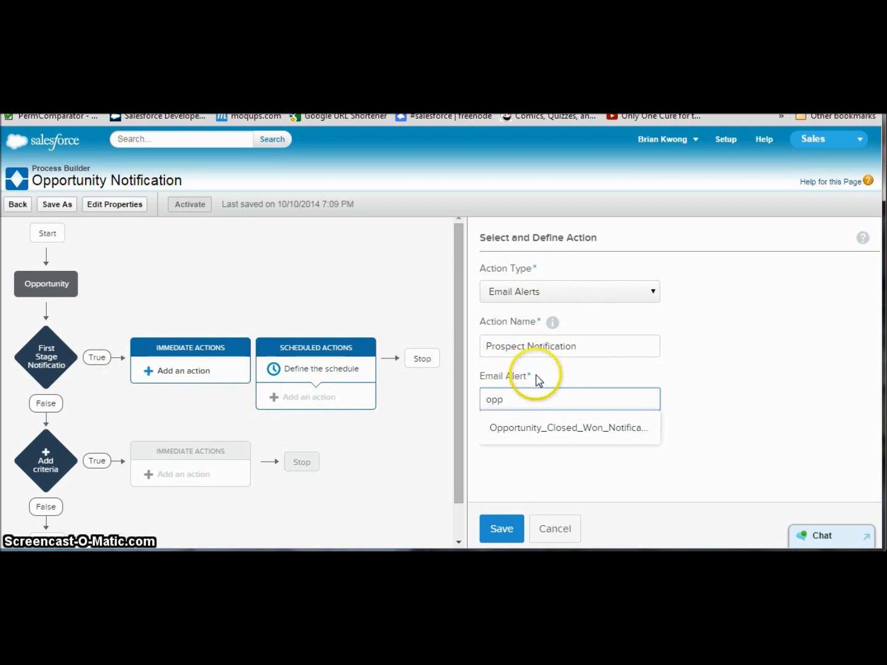
left_click(652, 298)
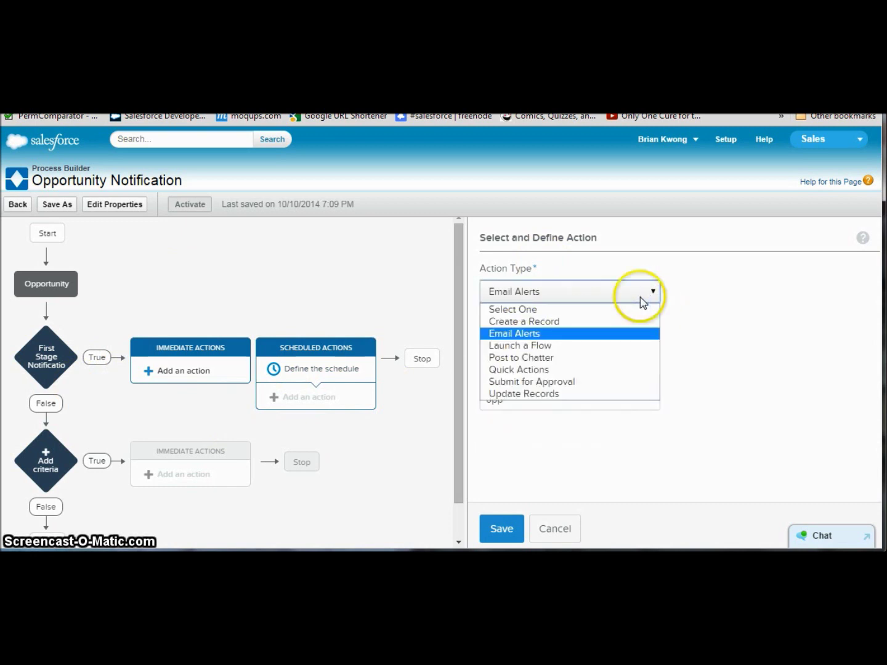
left_click(546, 358)
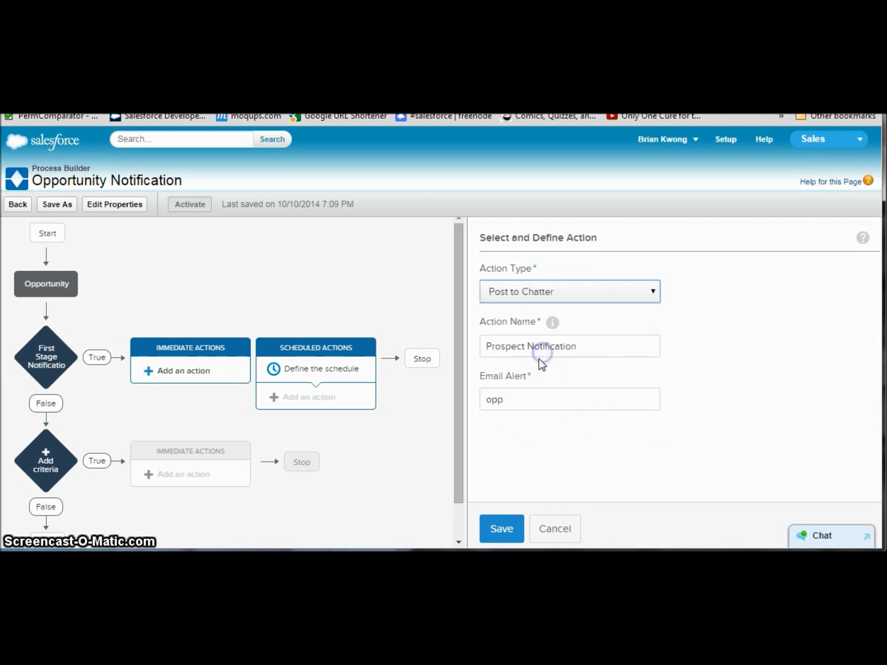
Name the action 'Chatter Post to Group' and initially set it to post to a User.
left_click(590, 352)
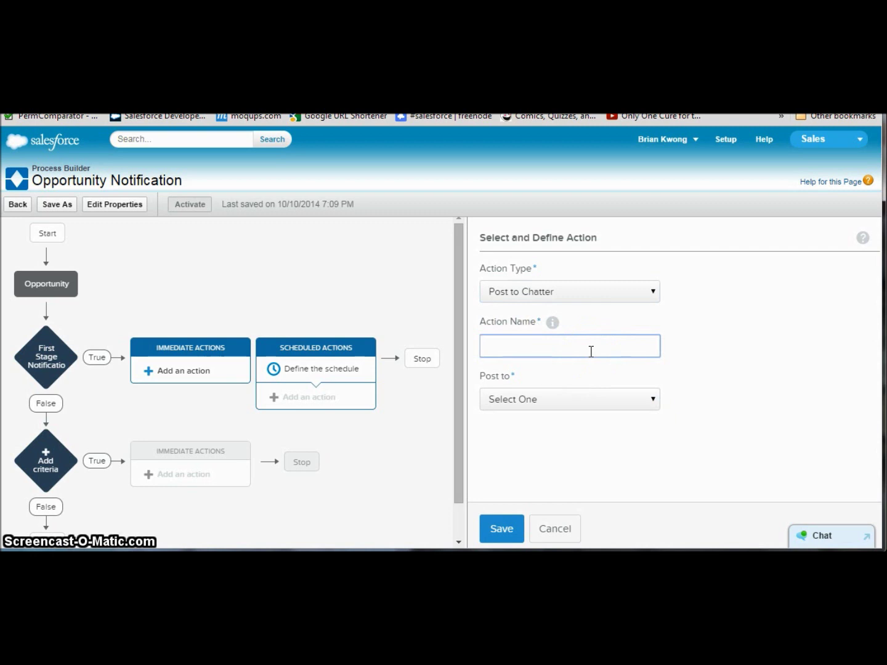
type("Chatter Post to Group")
left_click(632, 392)
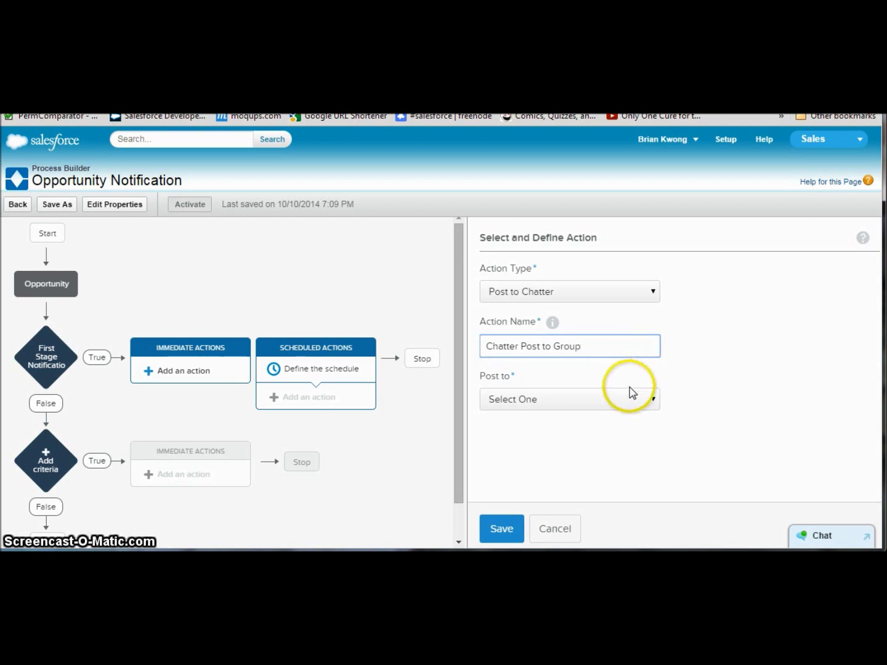
left_click(642, 401)
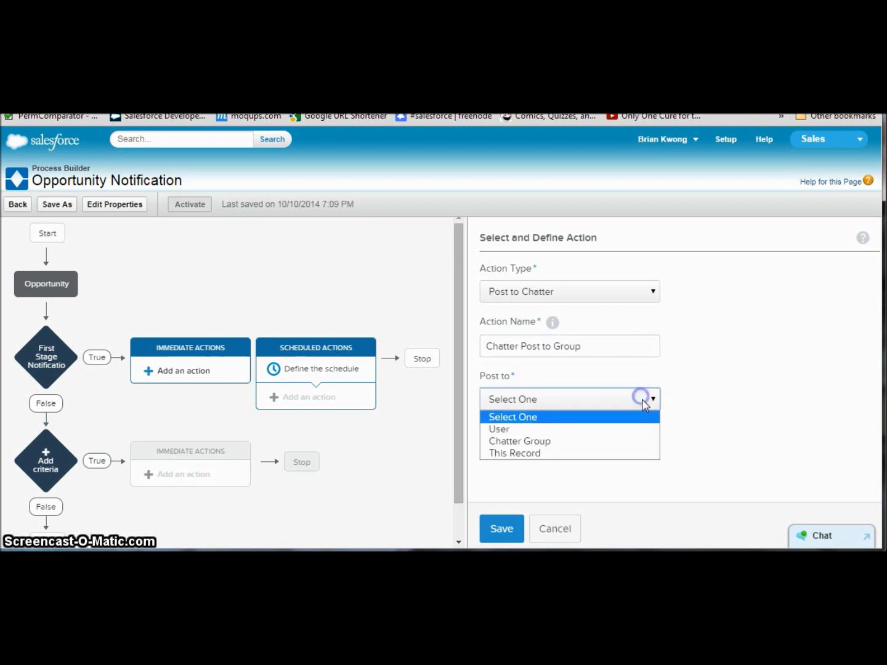
left_click(607, 430)
scroll(678, 425, "down", 3)
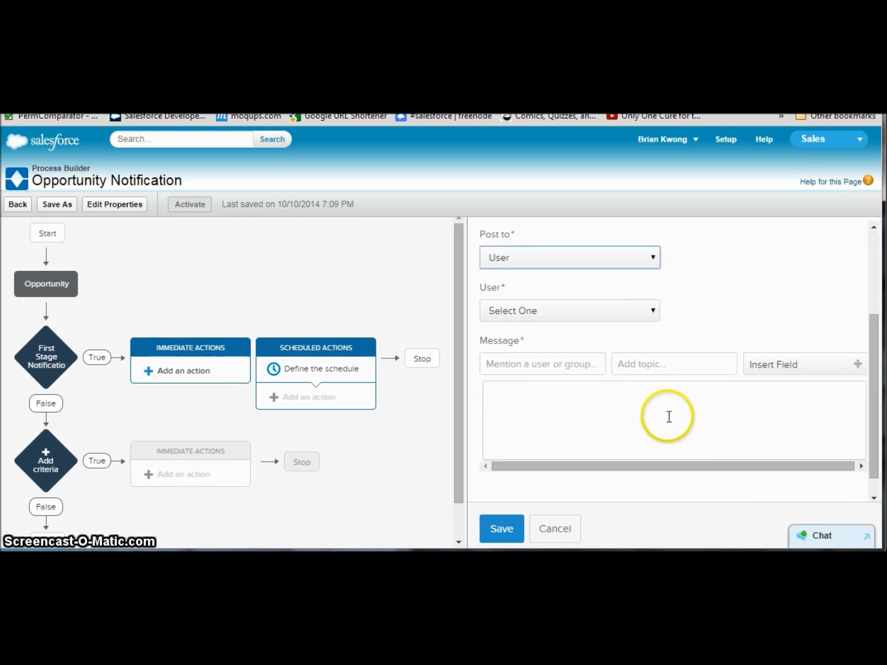
left_click(643, 311)
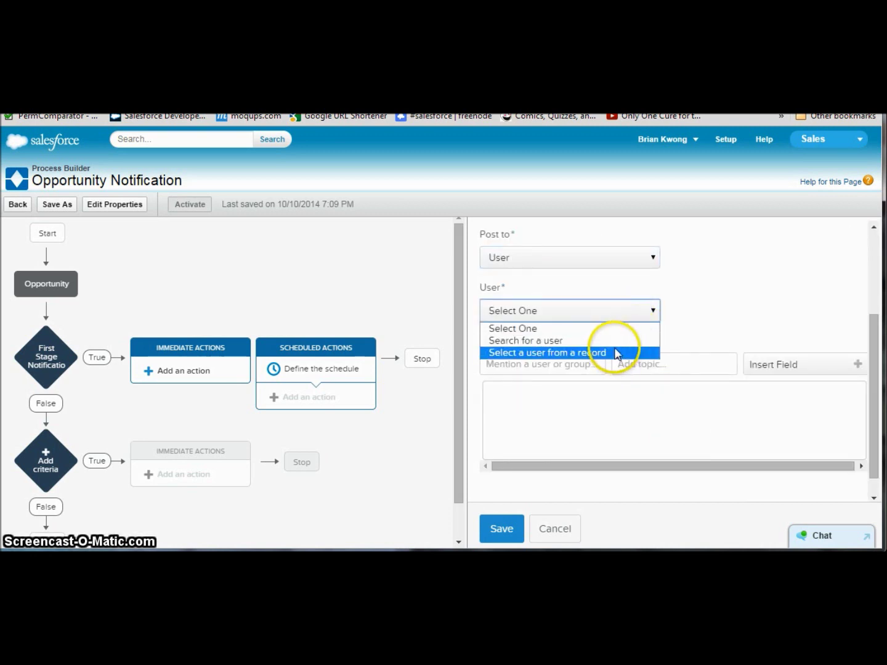
Post to the Chatter Group 'Sales Manager Updates', found by searching 'sale'.
left_click(634, 259)
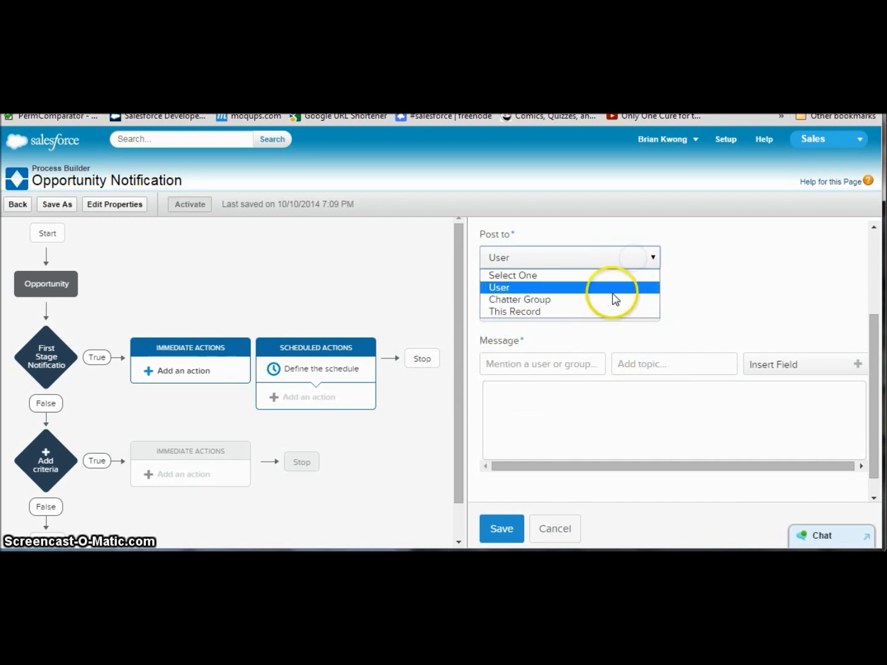
left_click(609, 301)
left_click(581, 311)
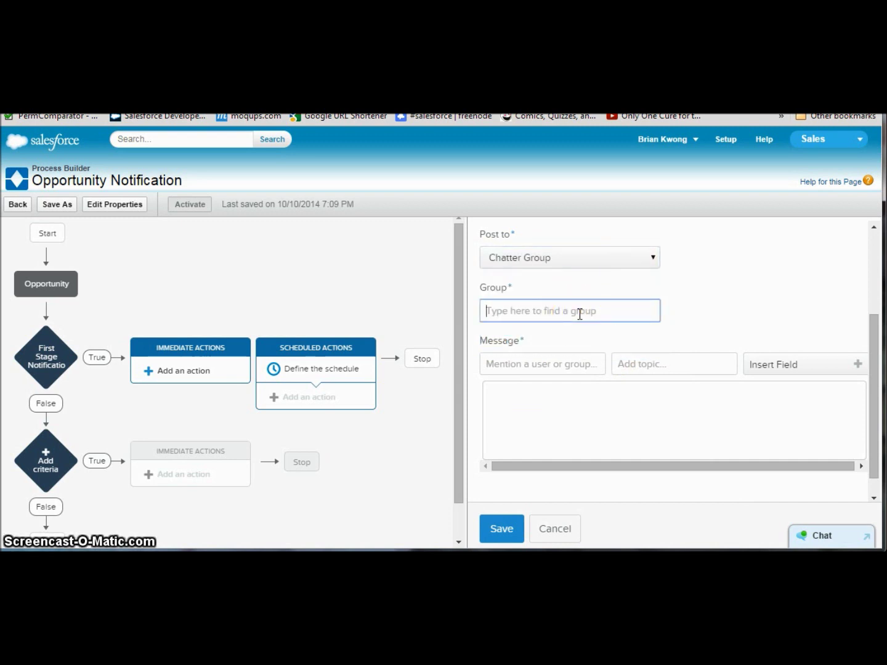
type("sale")
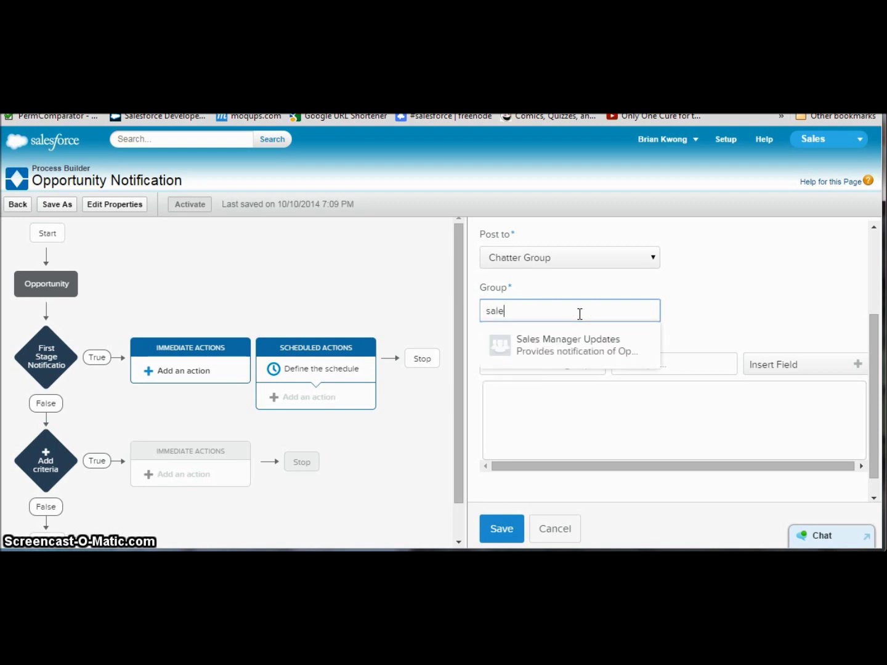
left_click(584, 350)
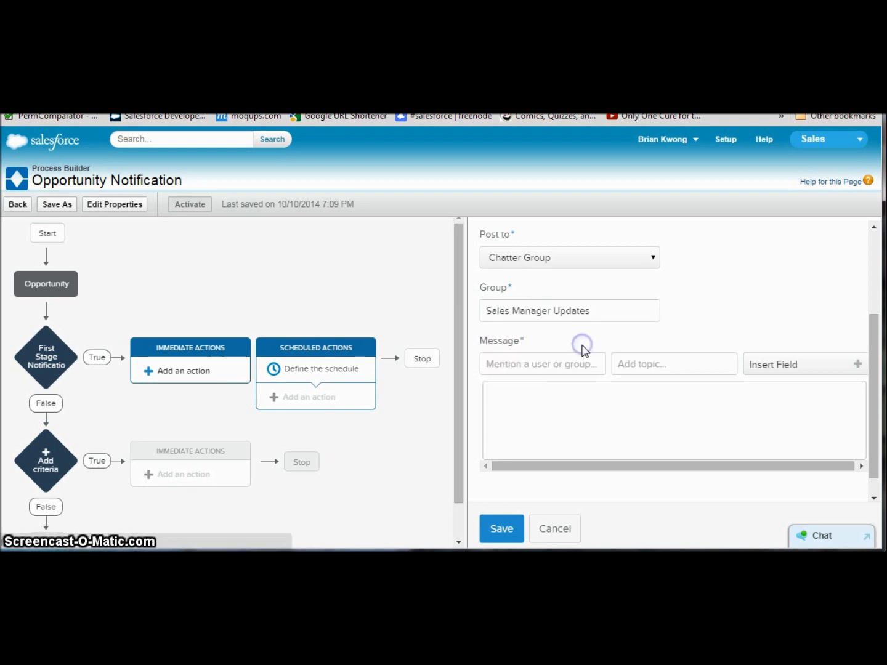
Write the message that opportunity {![Opportunity].Name} has moved to Prospecting, then start a second line.
left_click(571, 405)
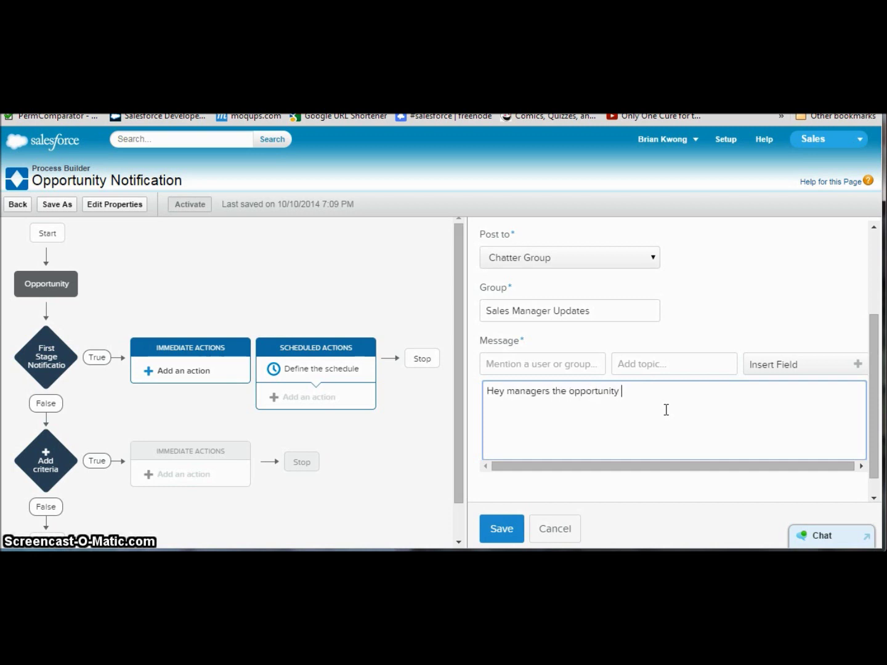
left_click(819, 372)
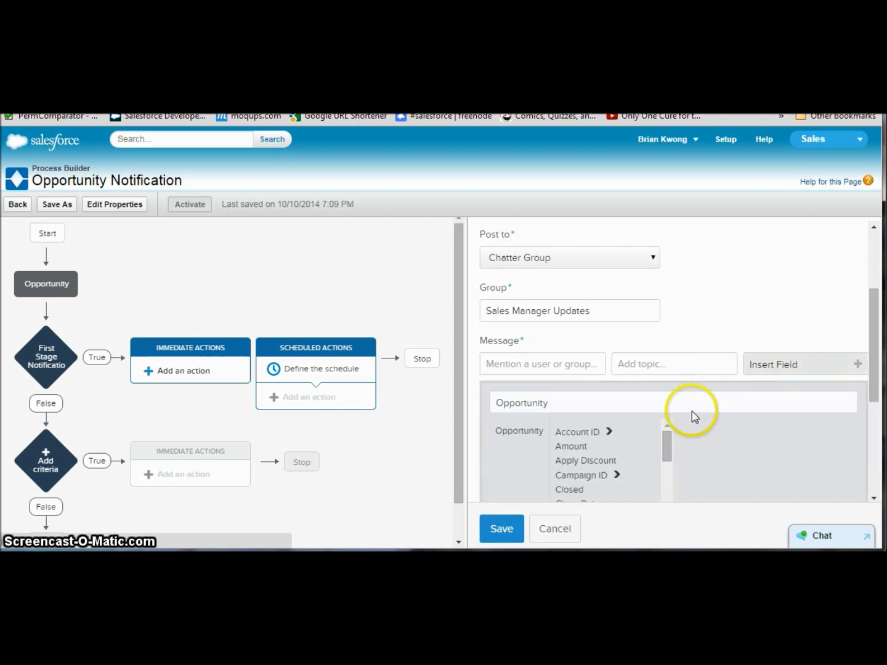
scroll(638, 445, "down", 5)
scroll(640, 448, "down", 6)
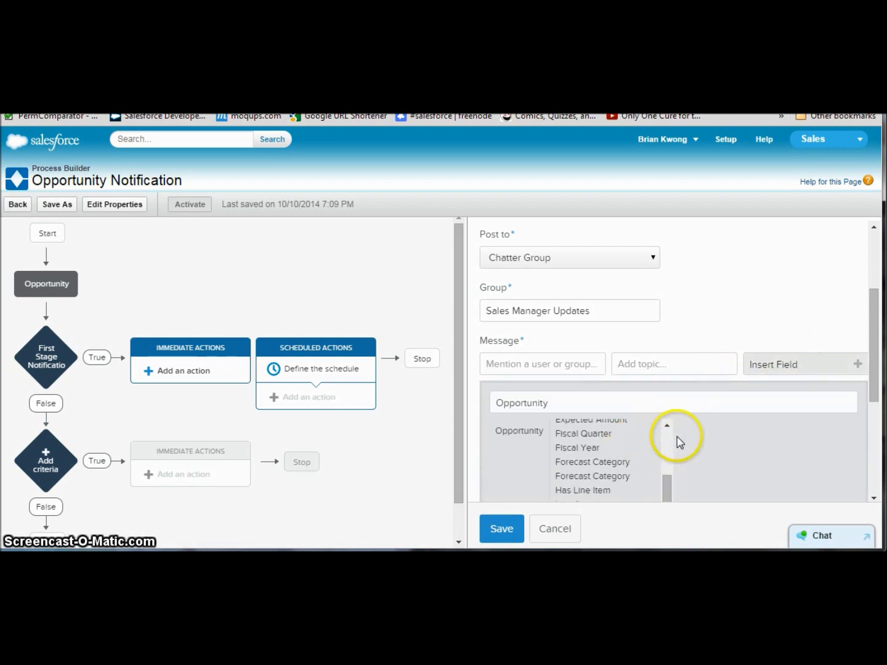
scroll(647, 453, "down", 2)
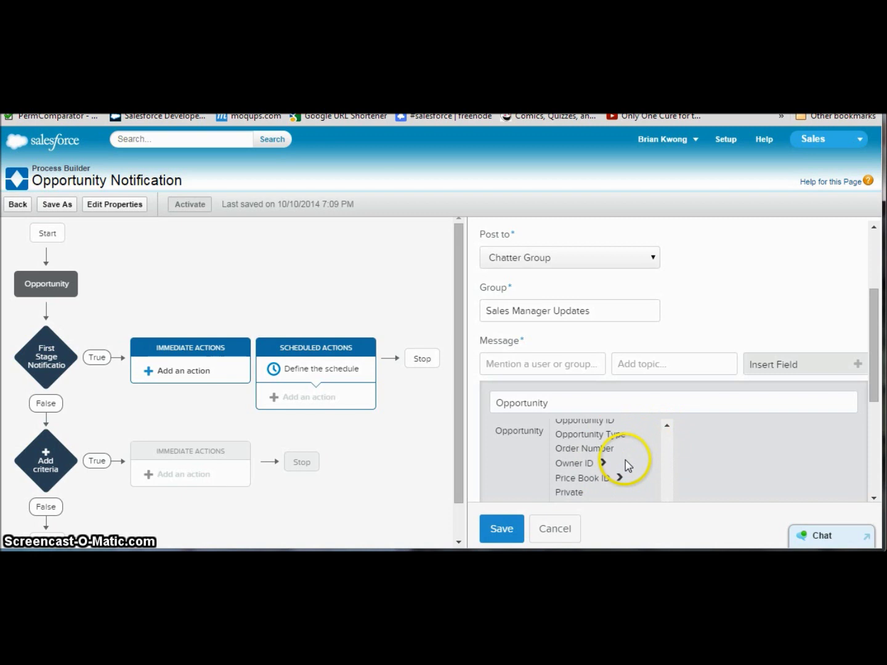
scroll(641, 453, "up", 2)
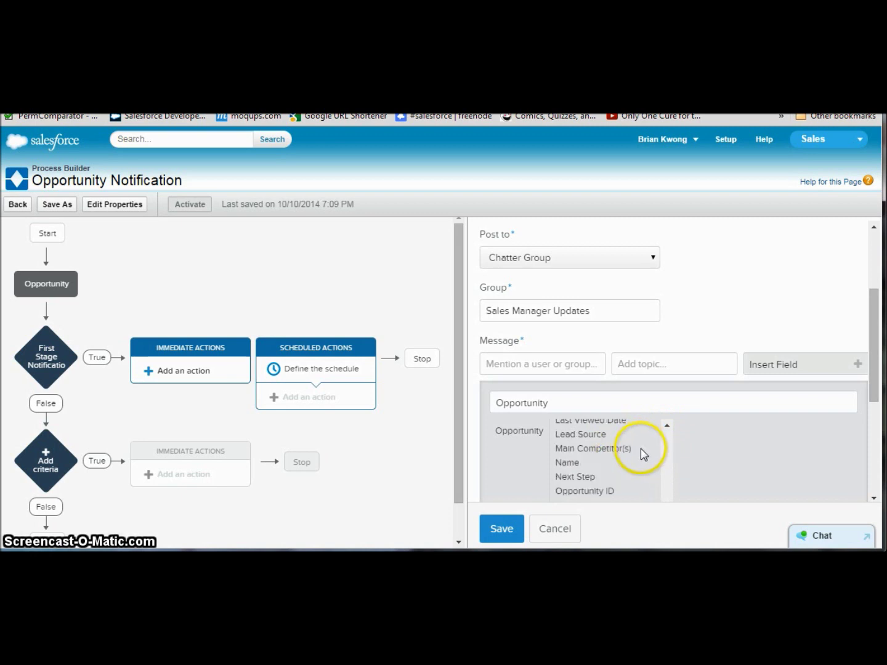
scroll(644, 457, "down", 2)
scroll(616, 459, "up", 2)
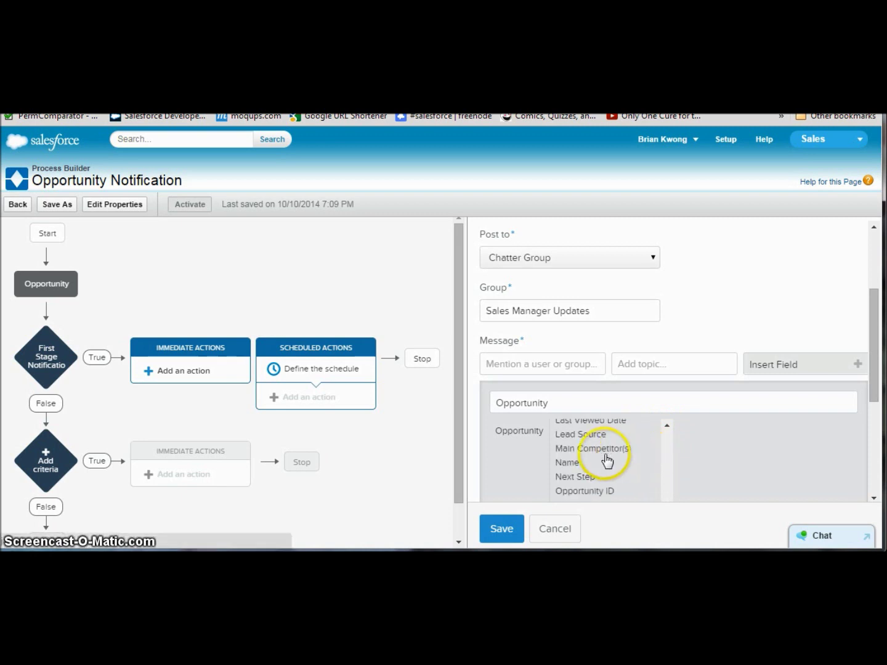
left_click(567, 462)
left_click(718, 480)
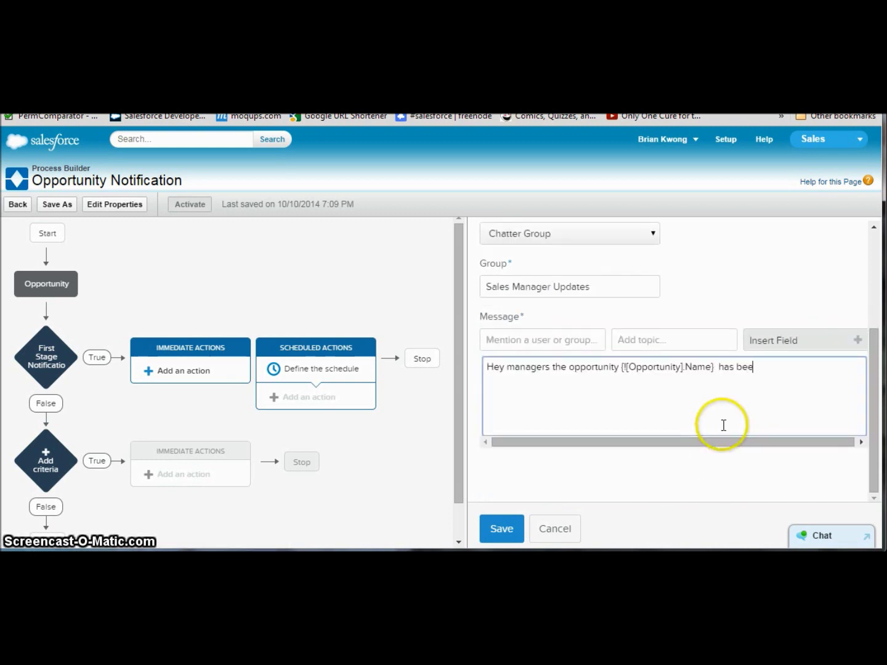
type("ing")
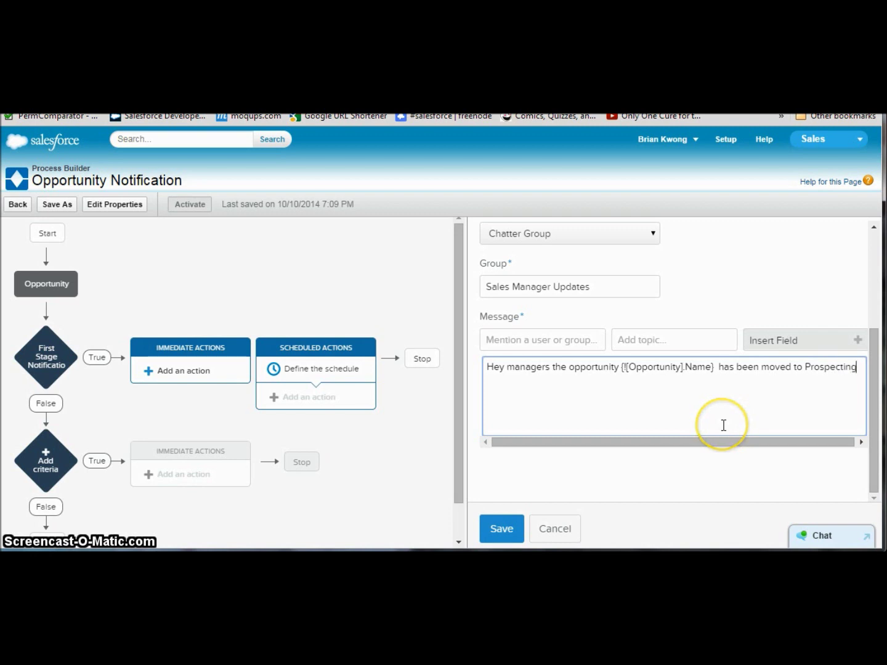
key("Return")
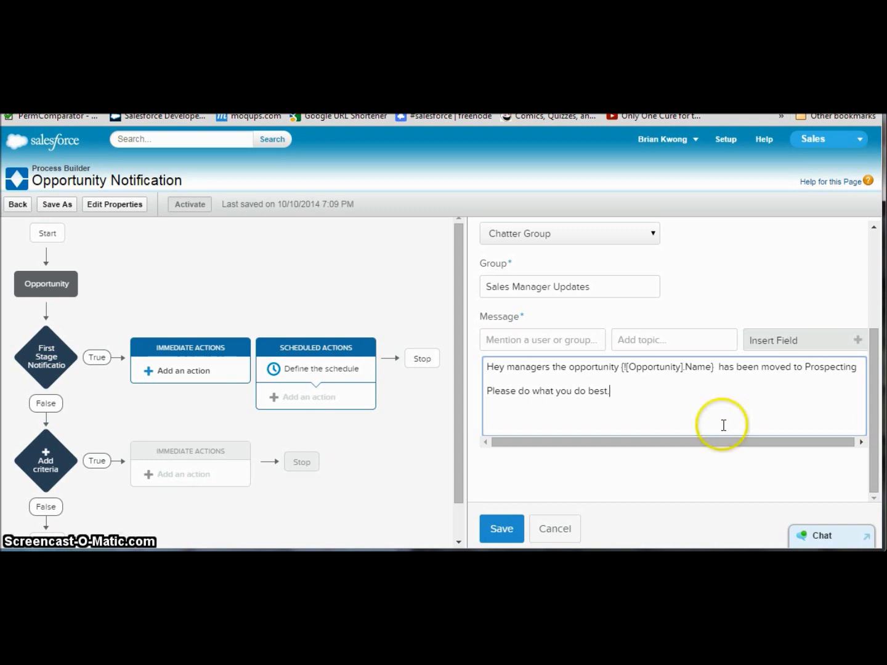
Add a 'Prospecting' topic to the post, then remove it again.
left_click(678, 337)
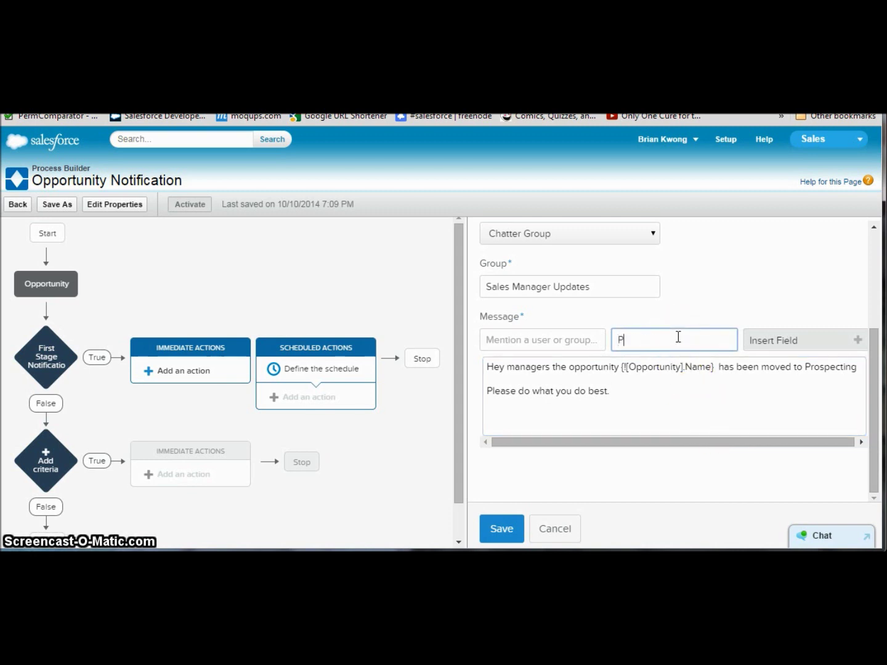
type("Prospecting")
left_click_drag(673, 341, 601, 341)
left_click(663, 396)
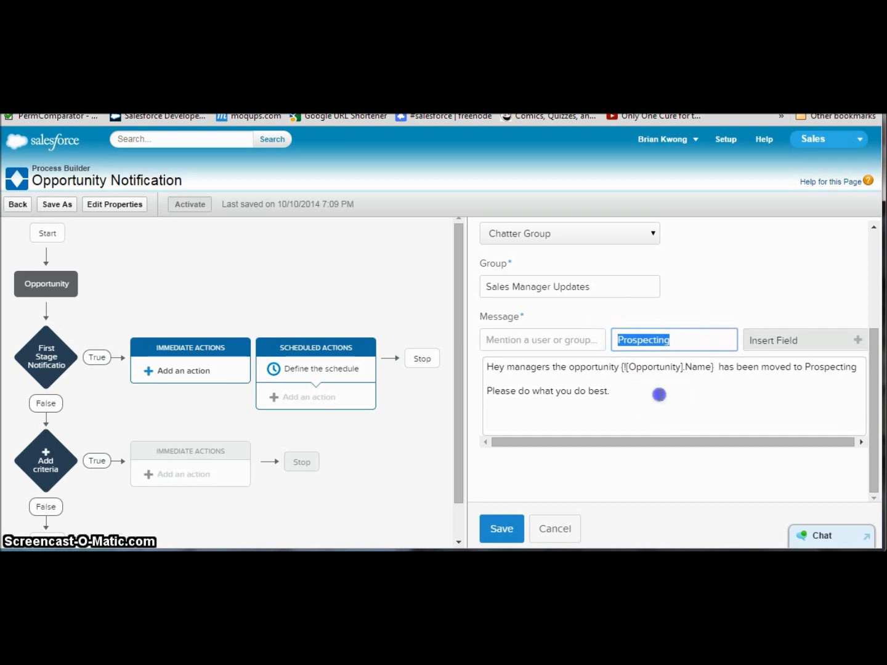
left_click_drag(674, 341, 570, 340)
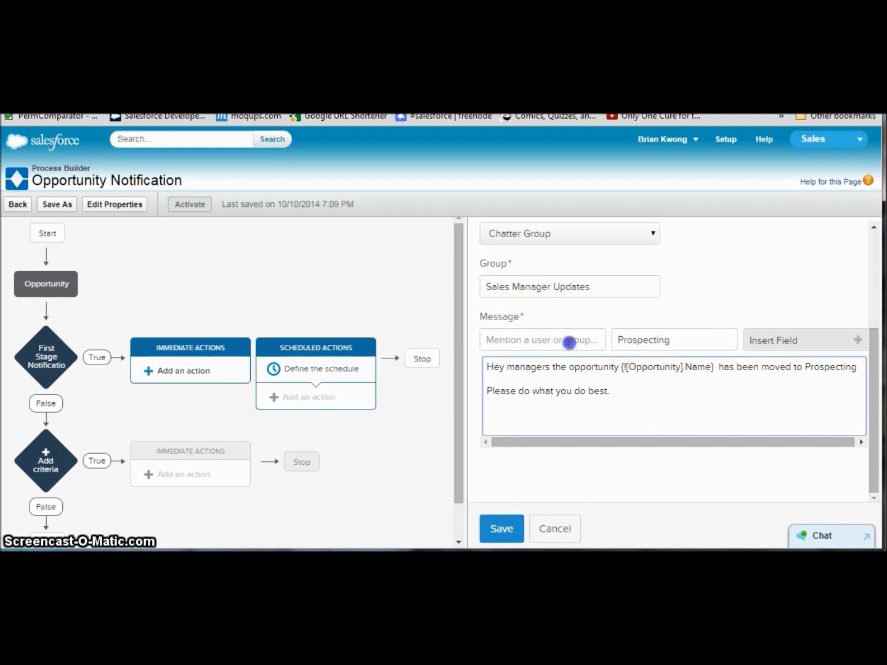
key("BackSpace")
Mention a user in the message and save the Chatter post action.
left_click(576, 344)
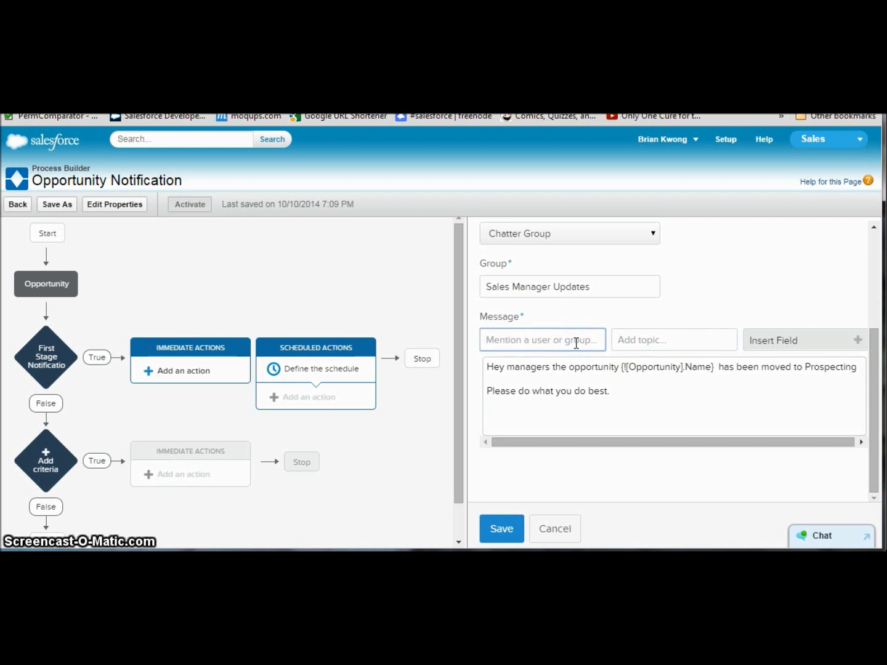
type("Shelly")
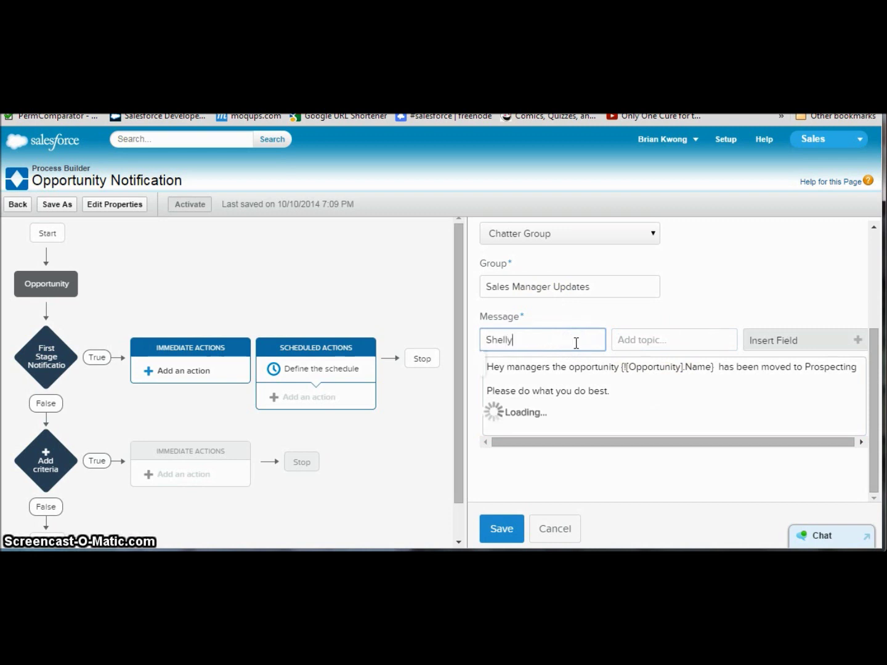
left_click(571, 374)
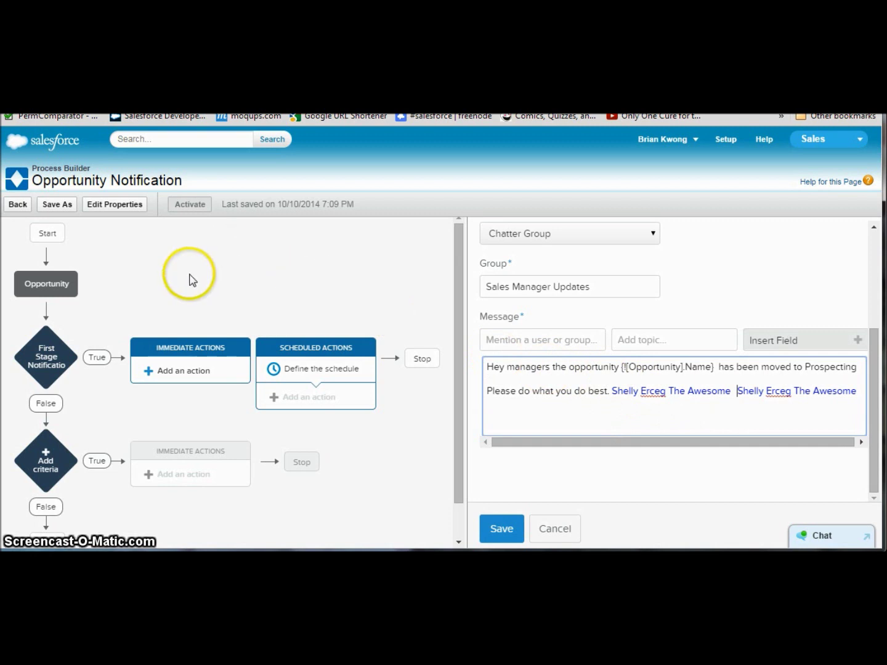
left_click(502, 529)
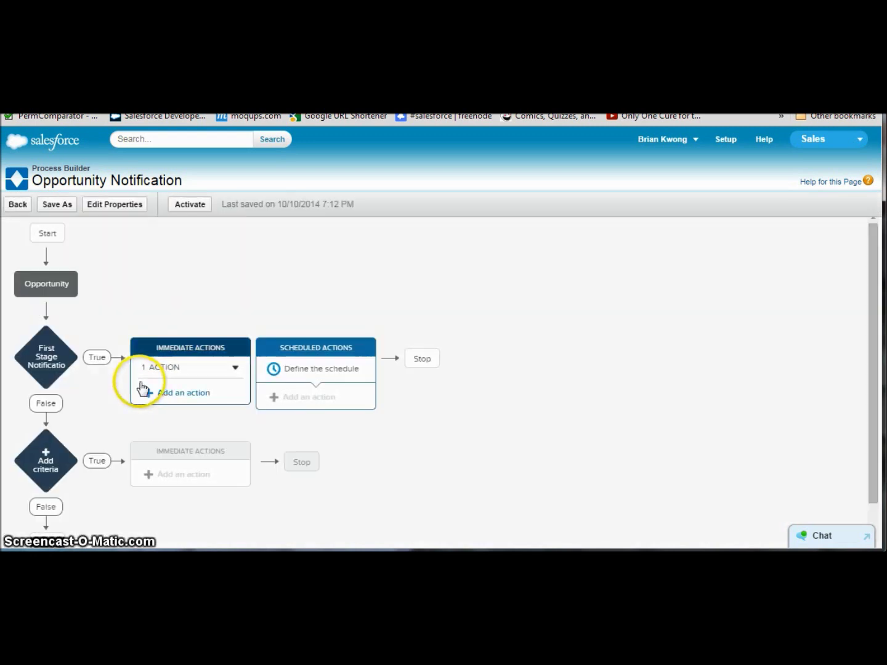
Confirm the Chatter post under the first criteria's actions, then add a new criteria node.
left_click(219, 370)
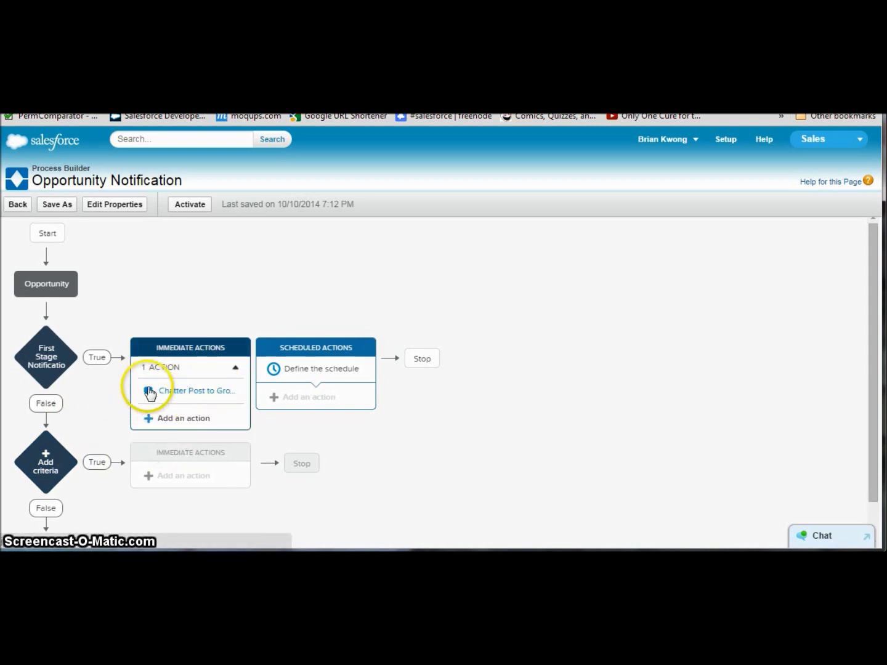
left_click(44, 459)
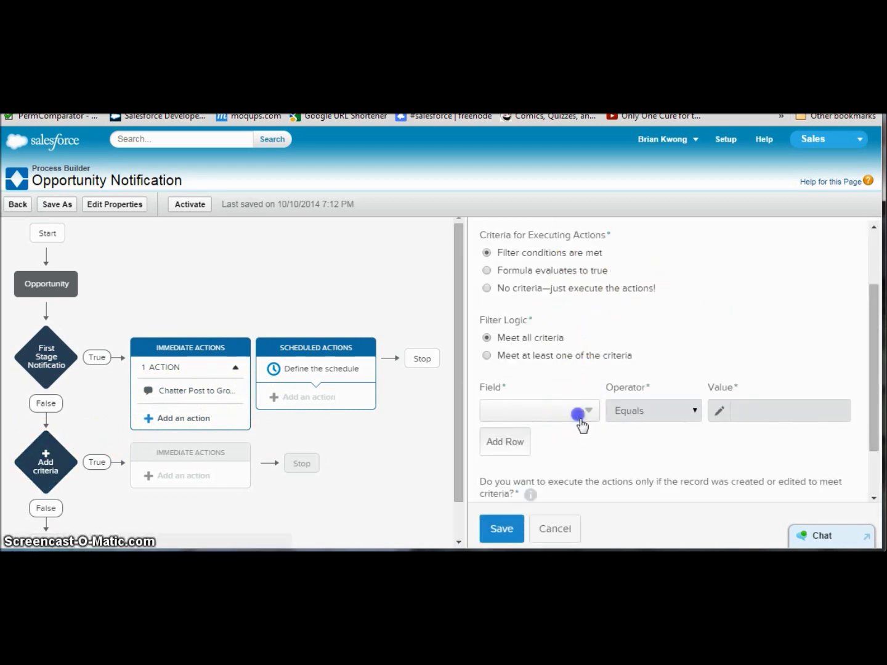
Set the criteria condition to Opportunity Stage equals Closed Won.
left_click(579, 411)
scroll(633, 462, "down", 5)
scroll(633, 461, "down", 10)
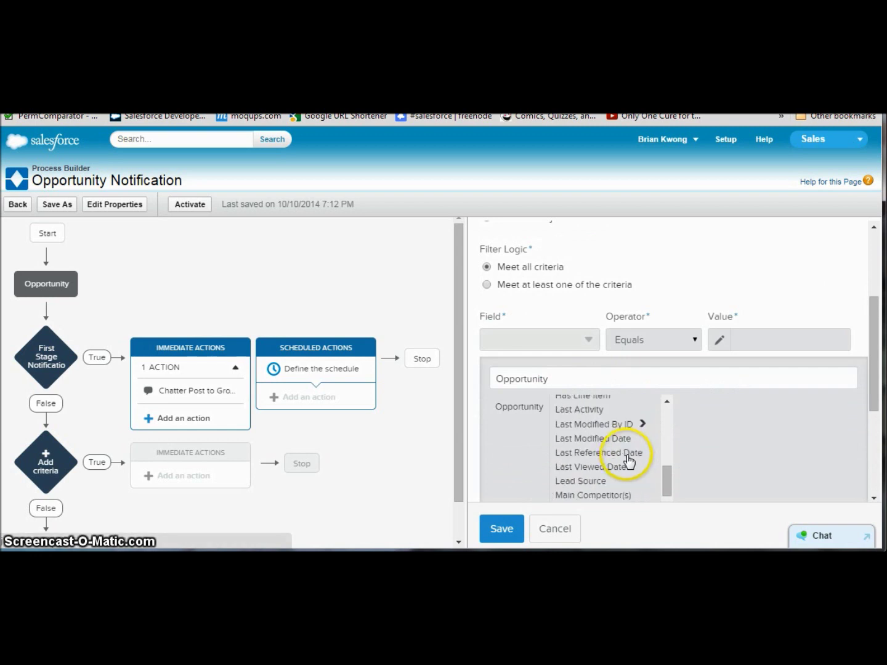
scroll(610, 467, "down", 2)
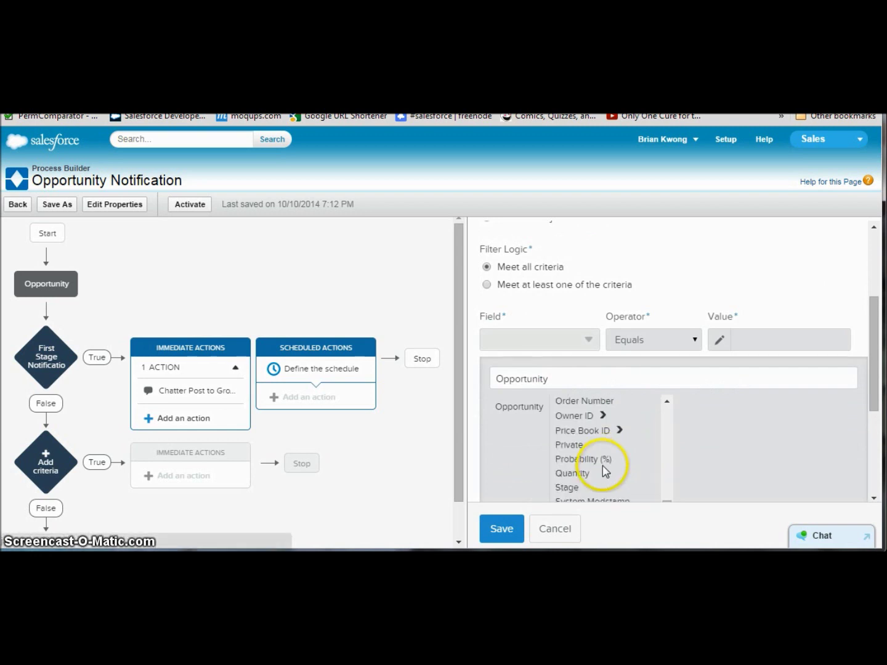
left_click(609, 487)
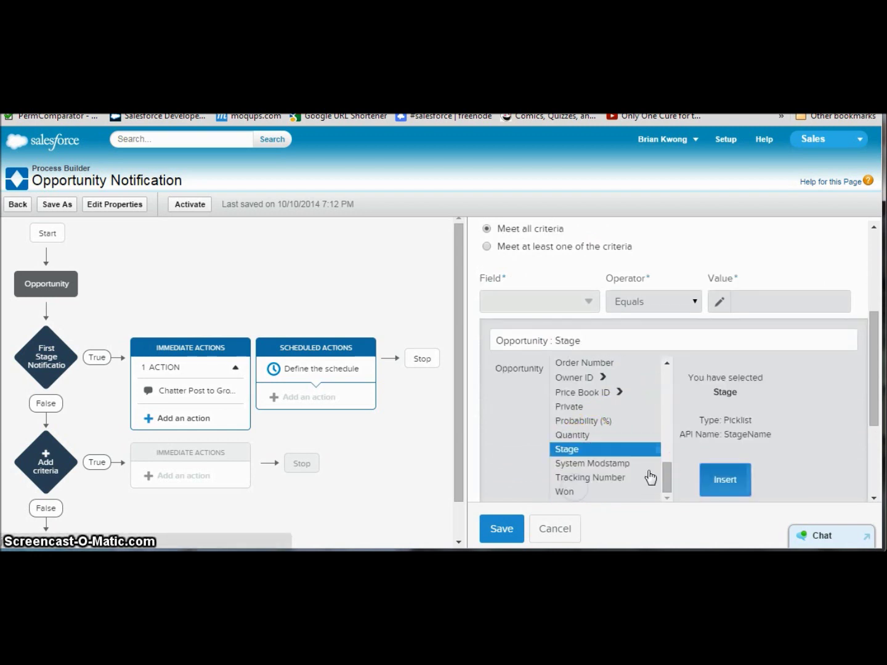
left_click(719, 487)
left_click(794, 343)
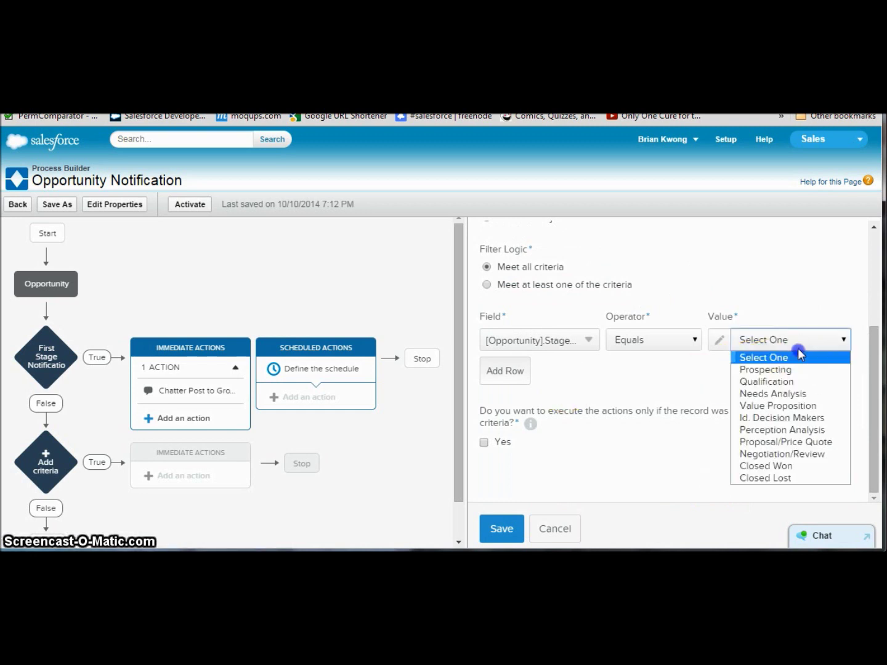
left_click(768, 466)
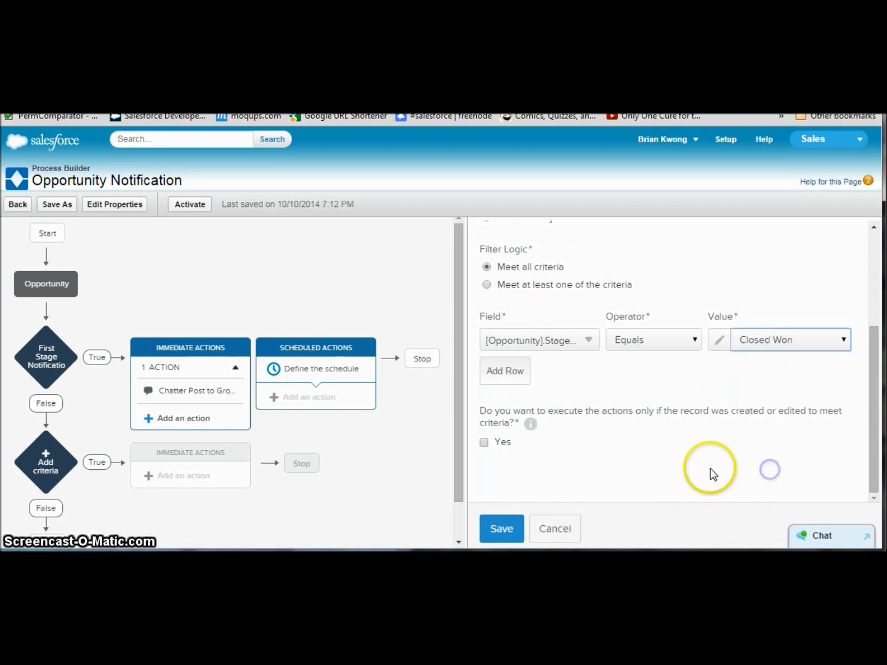
Name the criteria Closed Won Notification, run only when records change to meet it, and save.
scroll(708, 471, "up", 5)
left_click(536, 291)
type("Closed Won Notification")
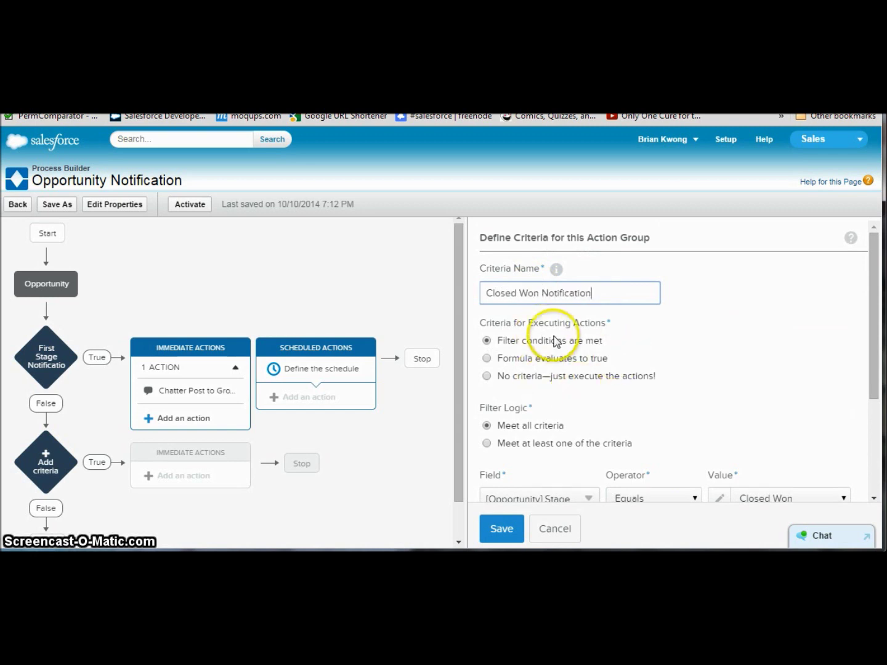
scroll(558, 428, "down", 1)
scroll(555, 428, "down", 1)
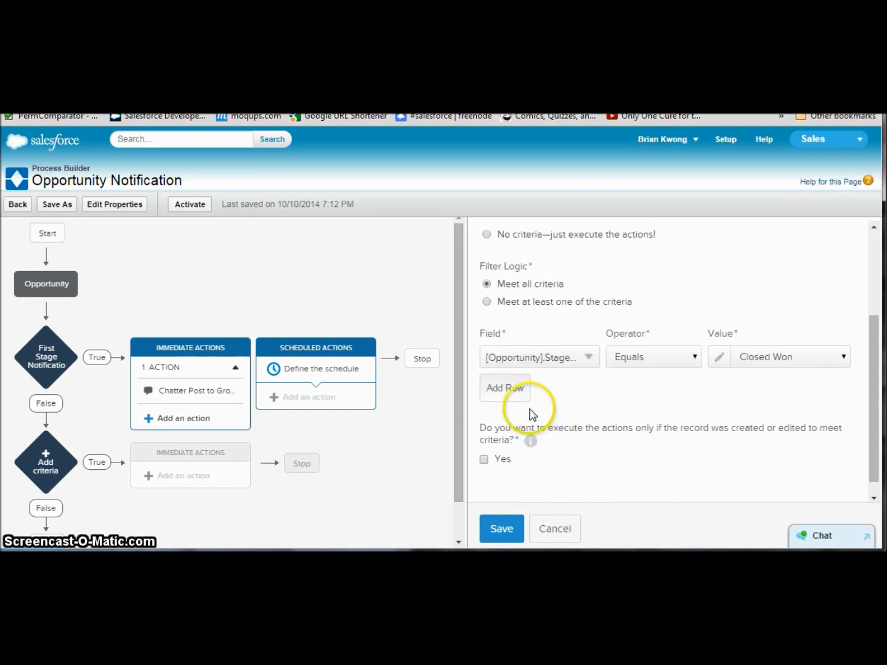
left_click(482, 459)
scroll(490, 493, "up", 1)
left_click(493, 525)
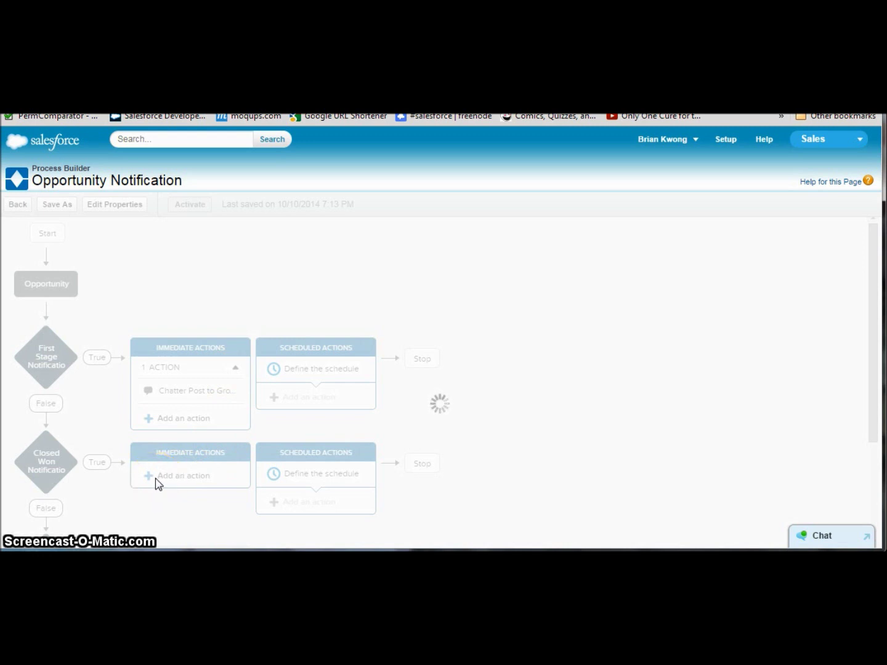
Add an Email Alerts action 'Email Notification Won' using Opportunity_Closed_Won_Notification, and save it.
left_click(169, 481)
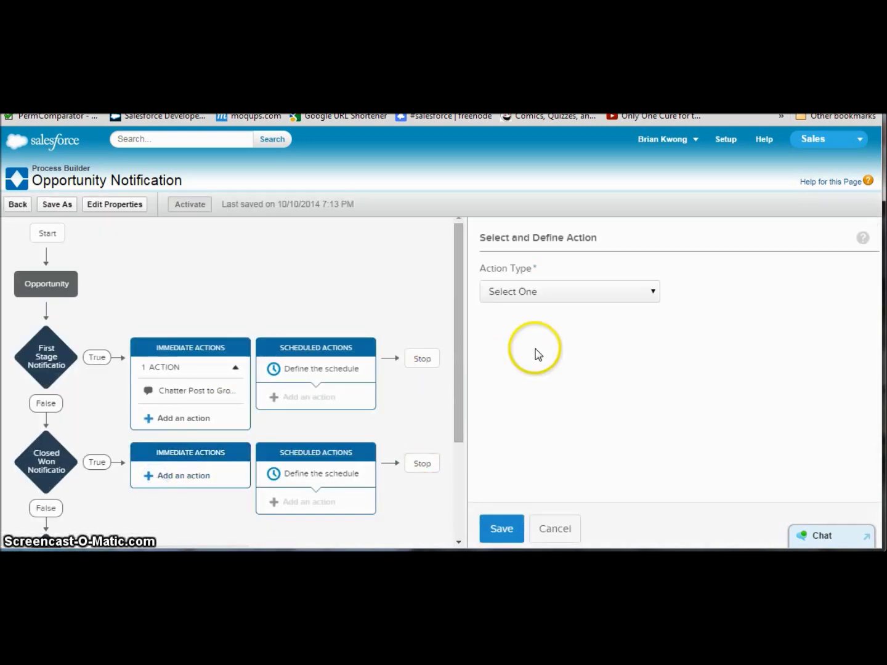
left_click(513, 292)
left_click(517, 332)
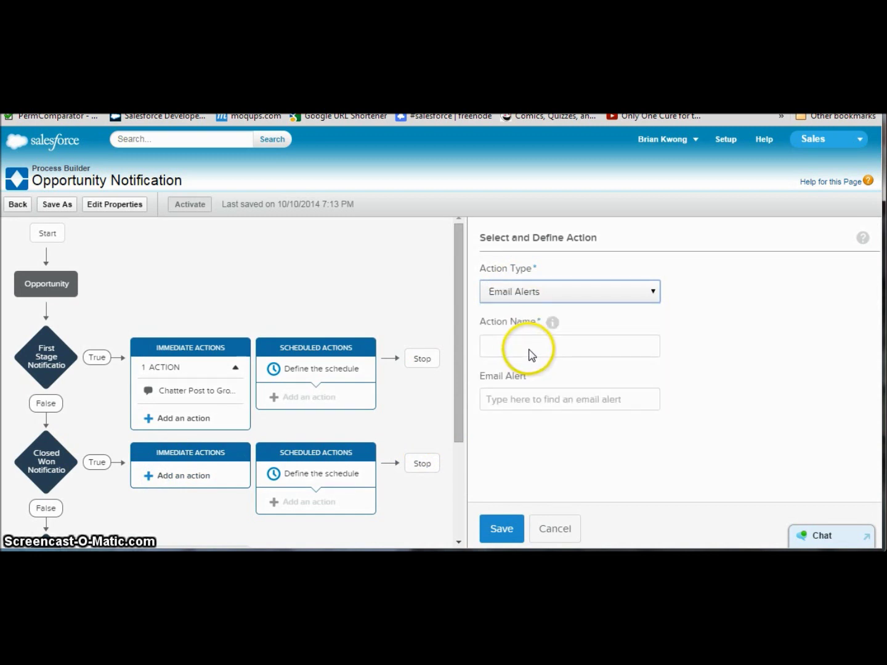
left_click(527, 348)
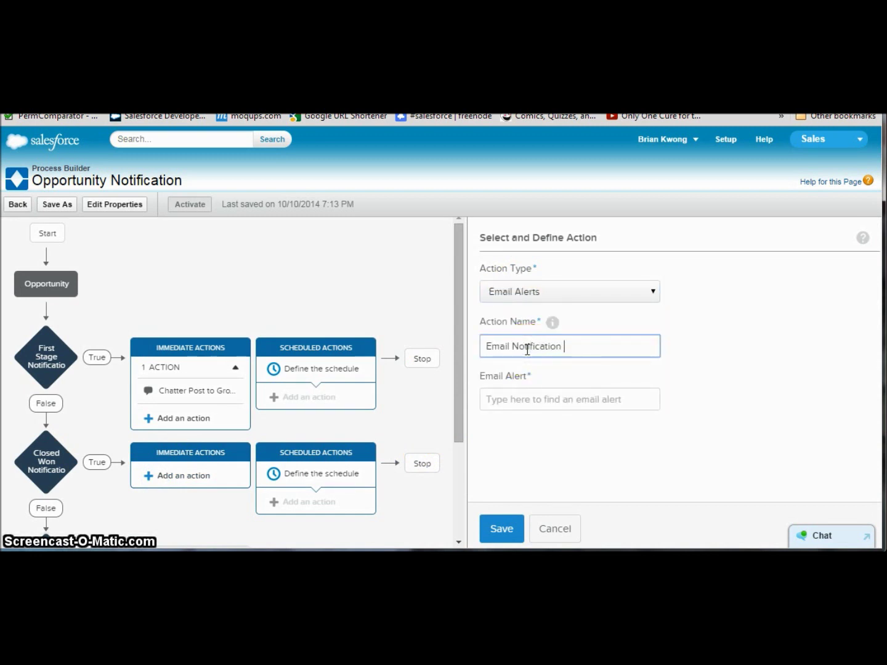
type("Email Notification Won")
key("Tab")
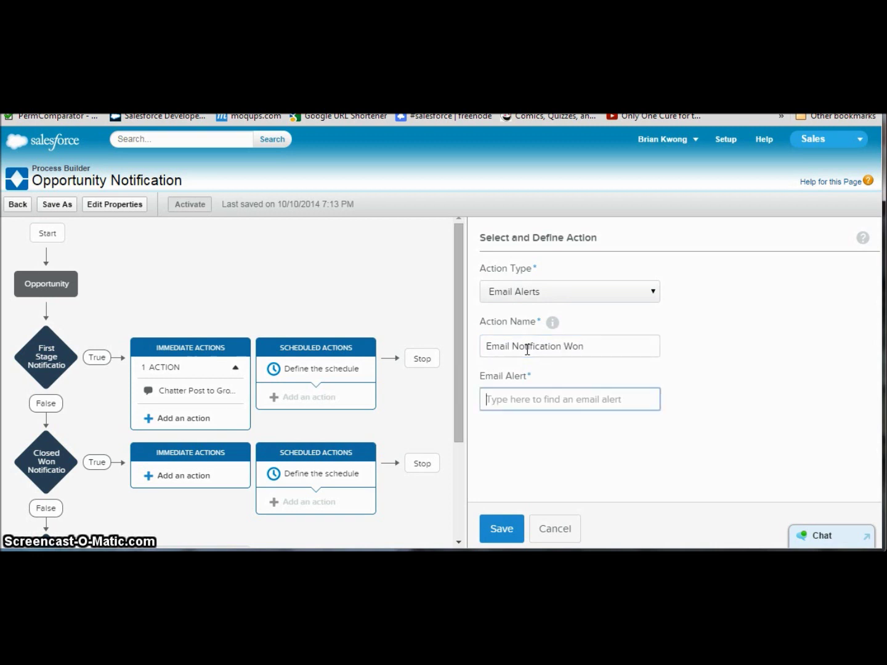
type("opp")
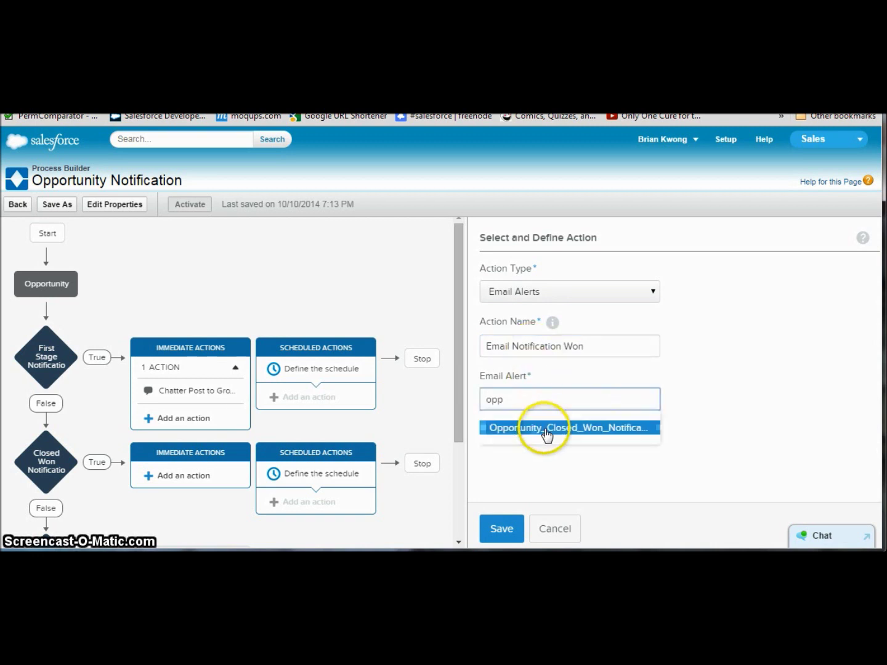
left_click(545, 430)
left_click(505, 528)
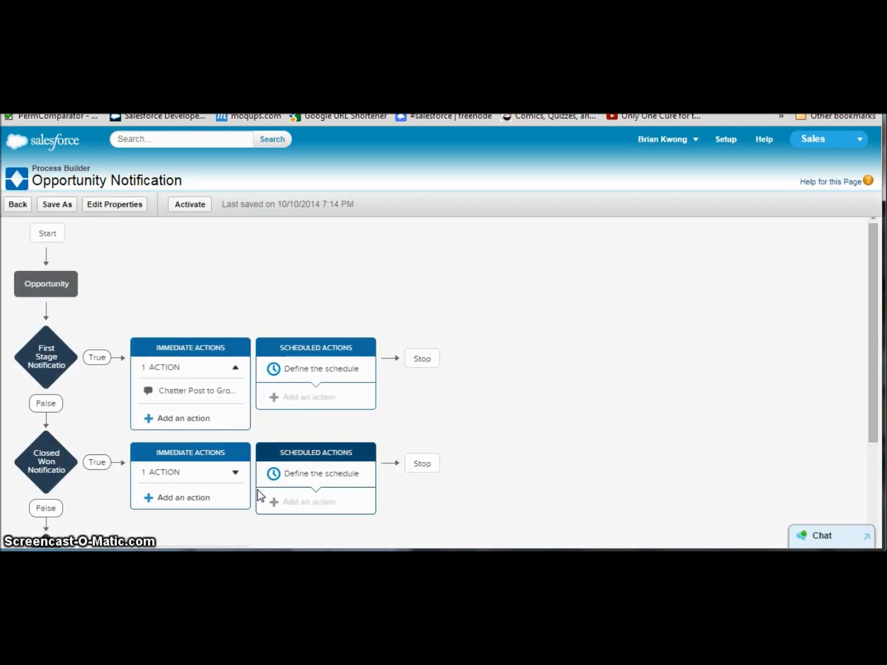
left_click(197, 391)
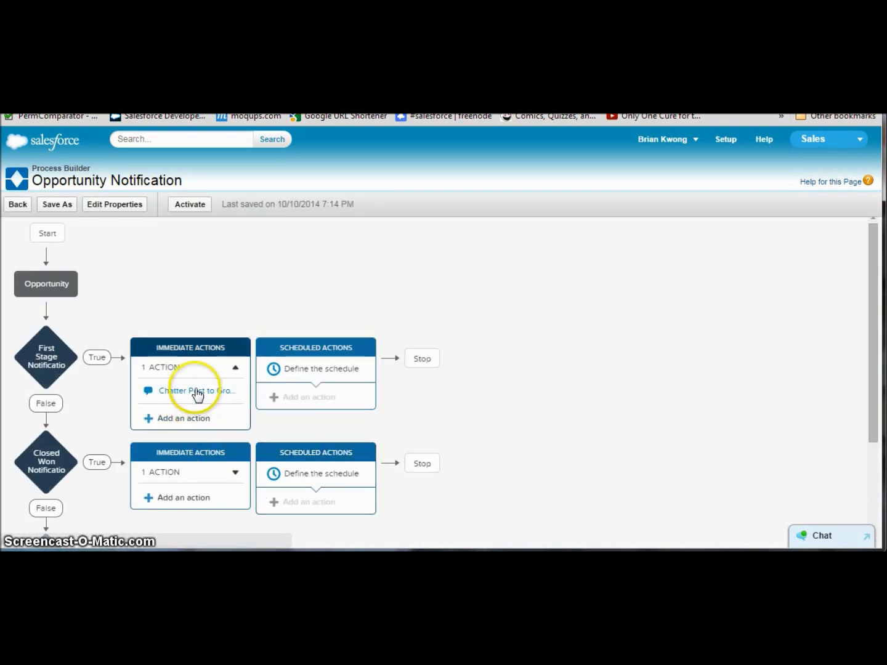
Add a Create a Record action named Create Contract for the Contract object.
left_click(183, 498)
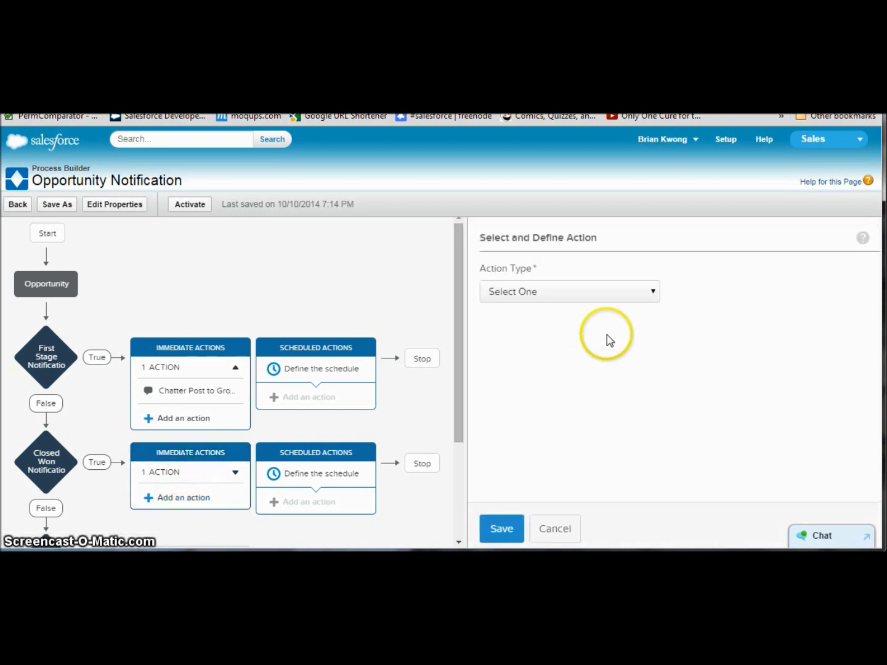
left_click(651, 296)
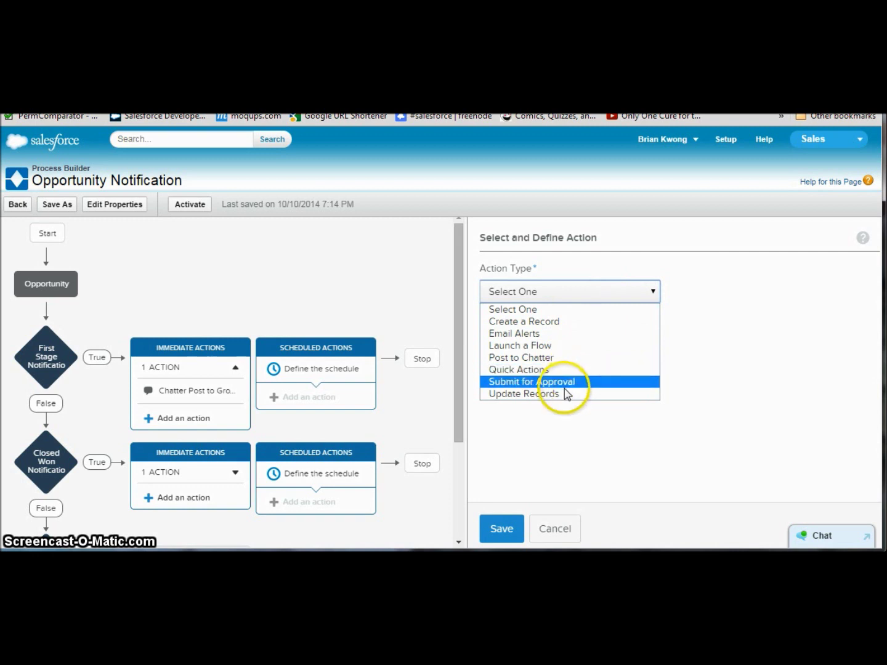
left_click(573, 324)
left_click(556, 345)
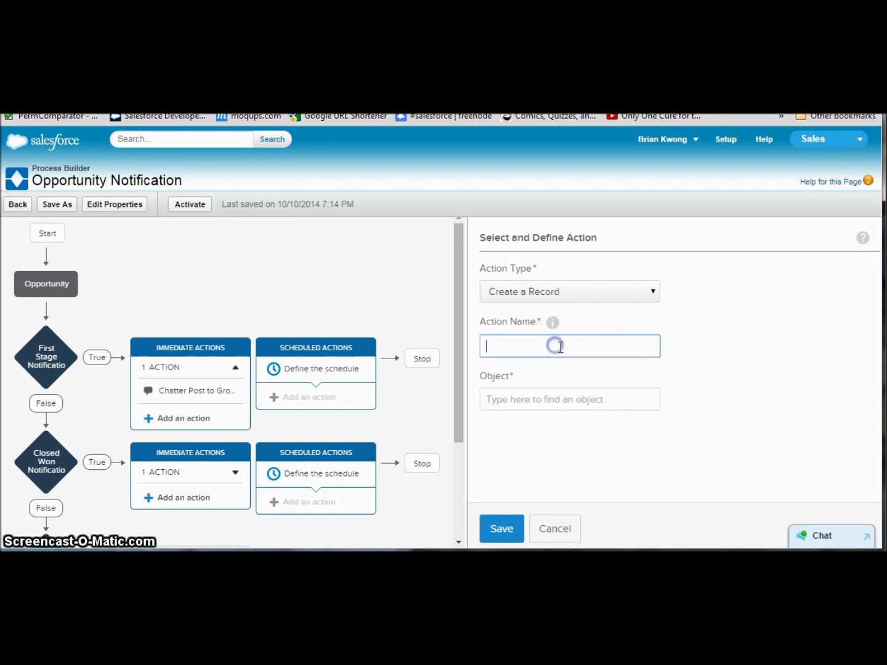
type("Create Contrac")
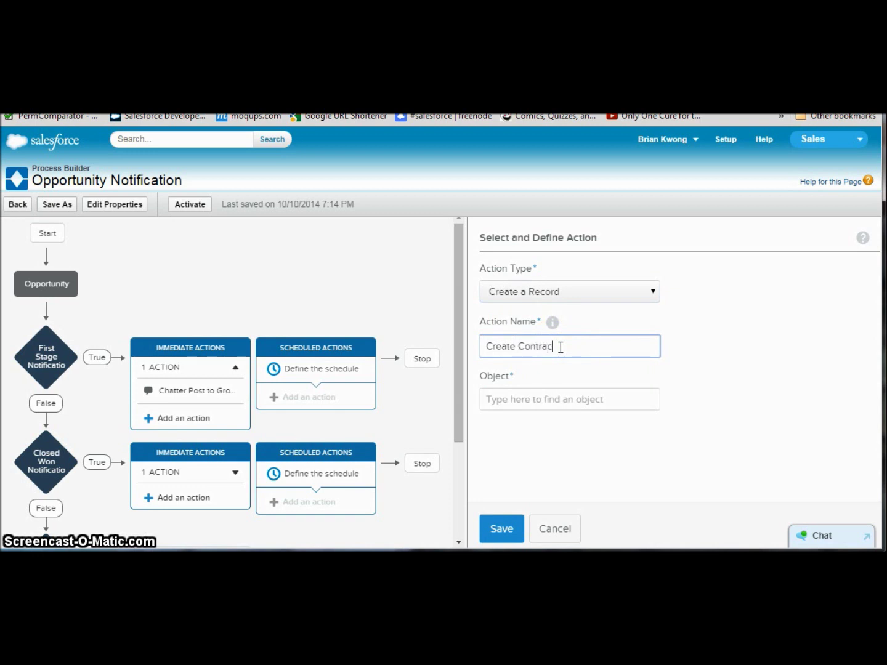
type("t")
left_click(543, 402)
type("Contra")
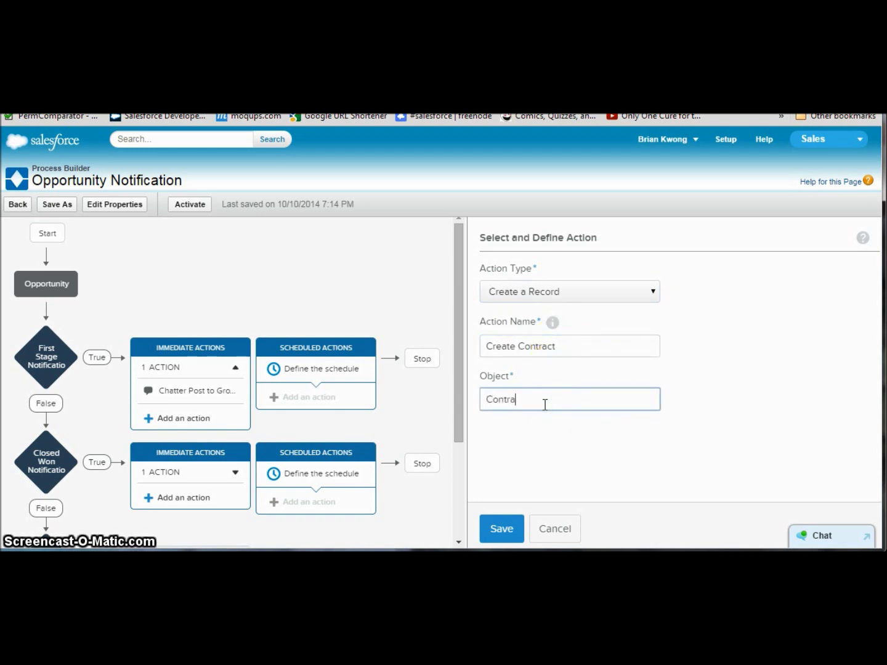
type("ct")
left_click(539, 426)
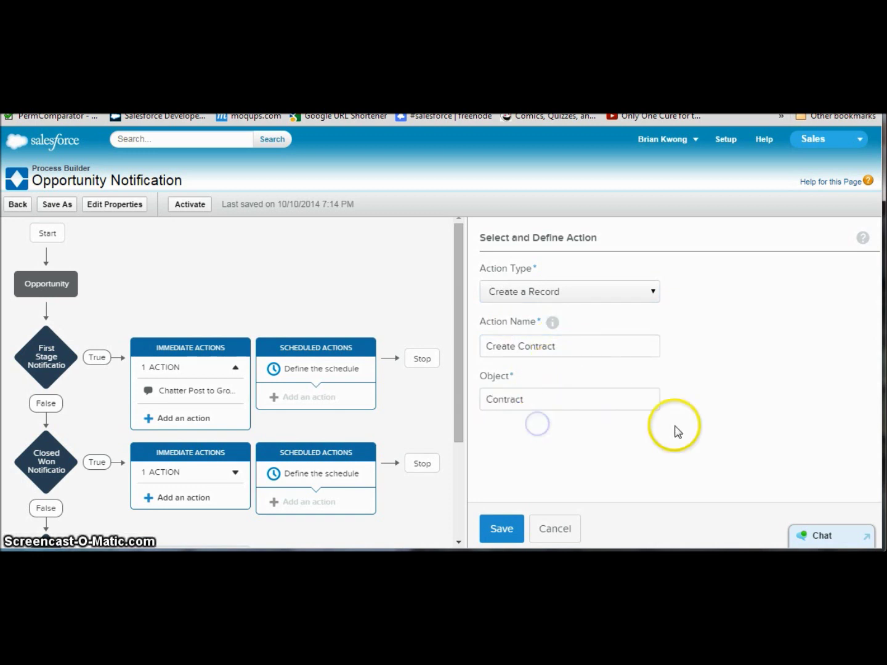
Map the contract's AccountId to the opportunity's Account ID field reference.
scroll(713, 399, "down", 1)
left_click(657, 389)
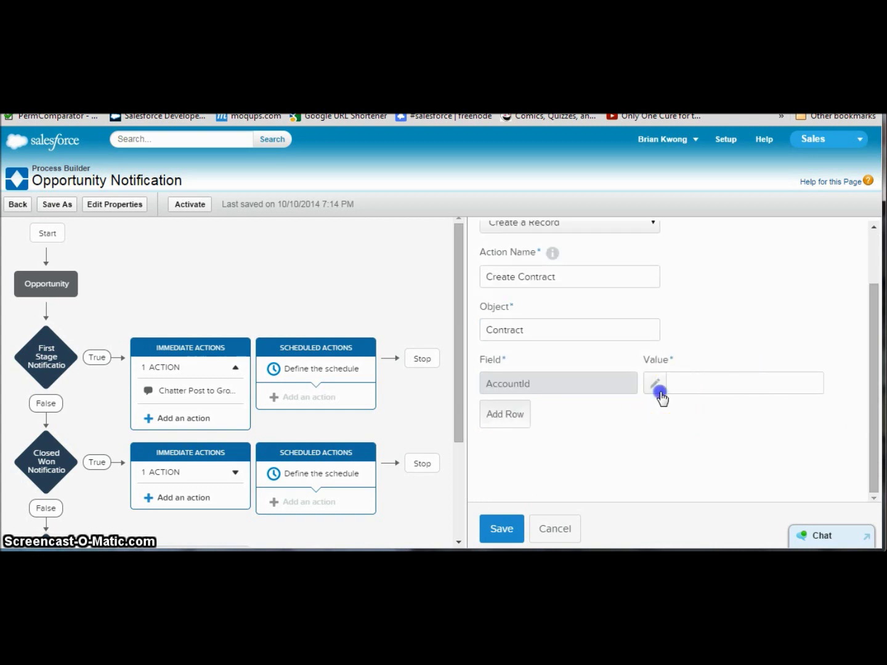
left_click(812, 382)
left_click(587, 453)
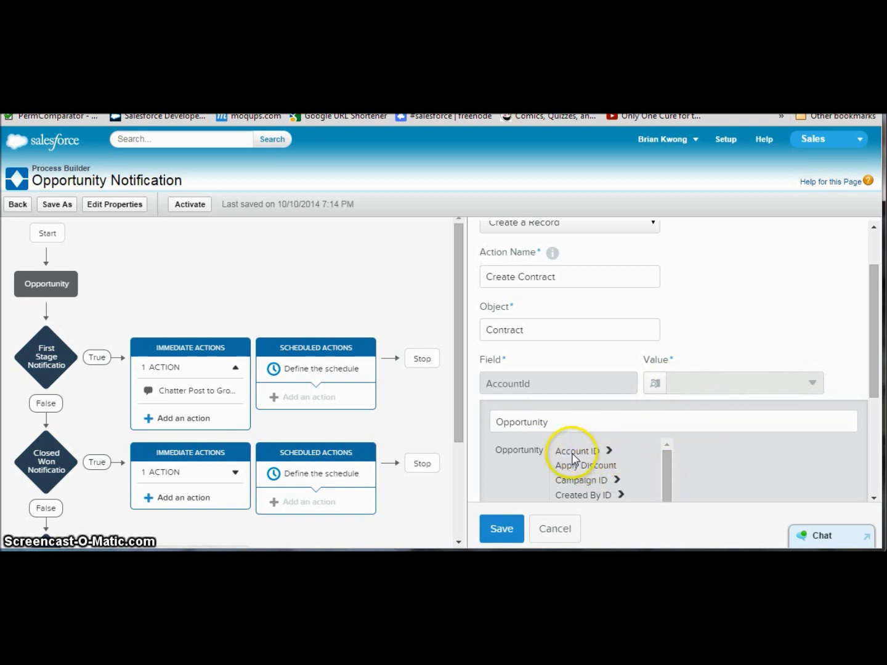
scroll(750, 438, "down", 3)
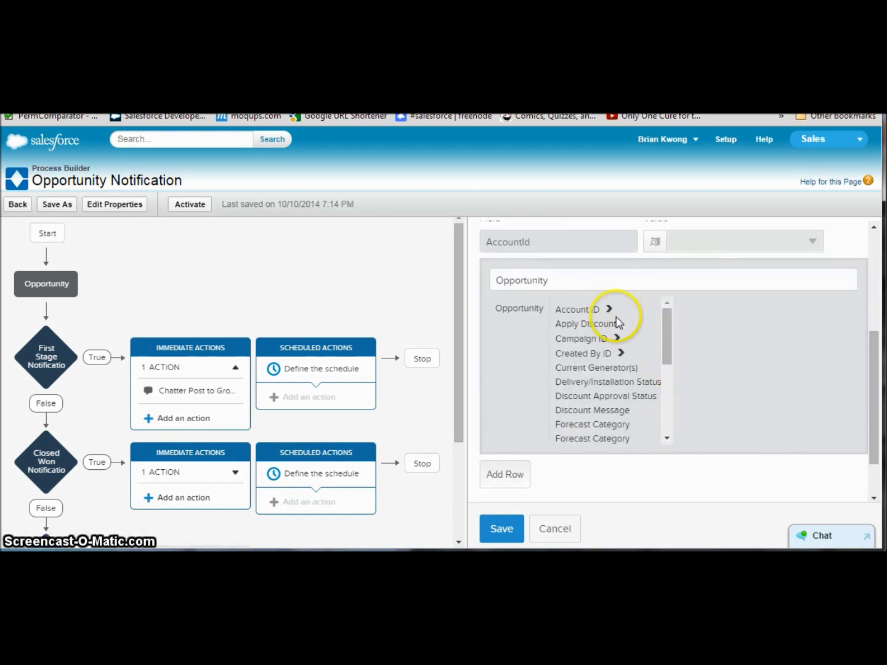
left_click(601, 310)
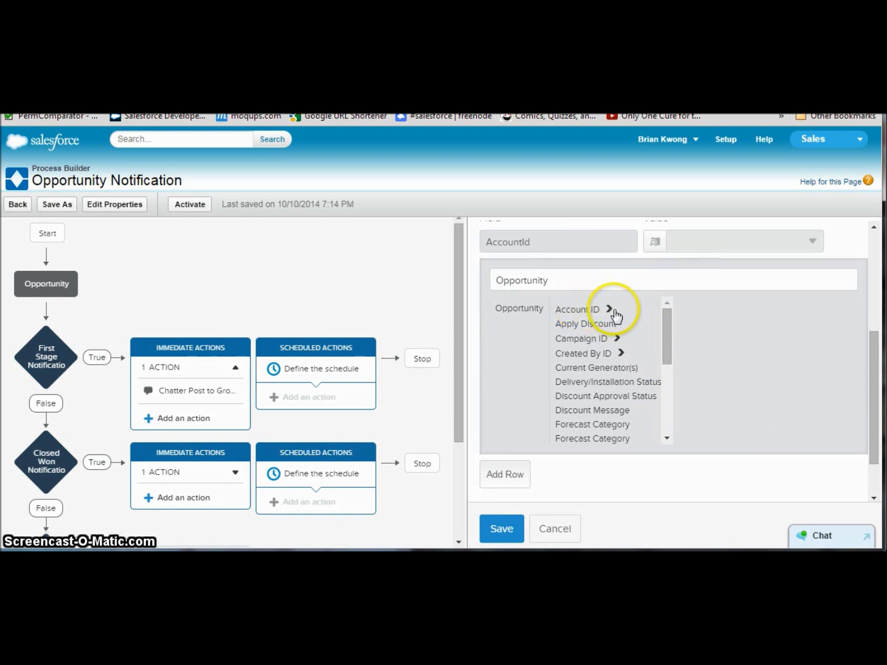
left_click(608, 310)
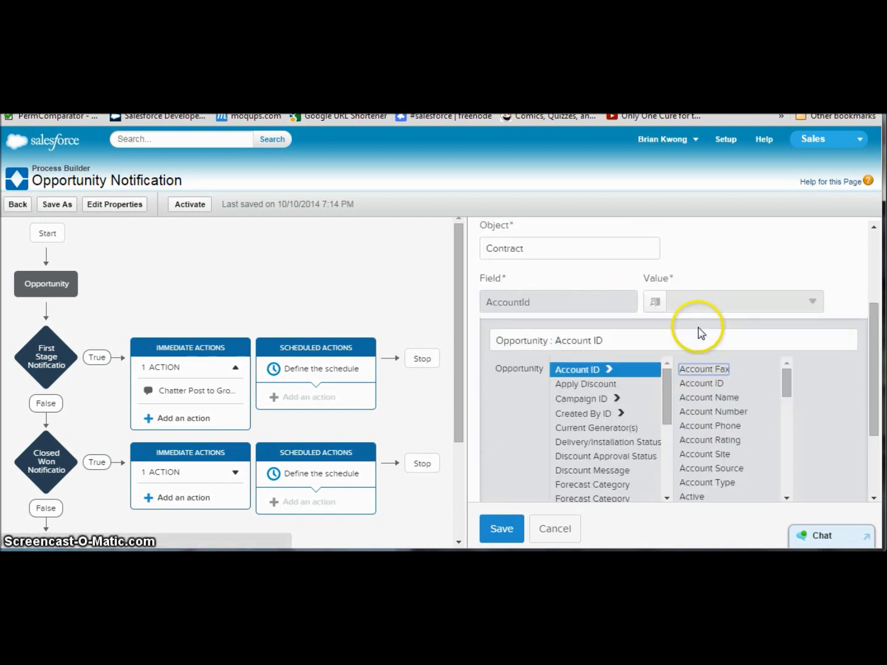
left_click(719, 382)
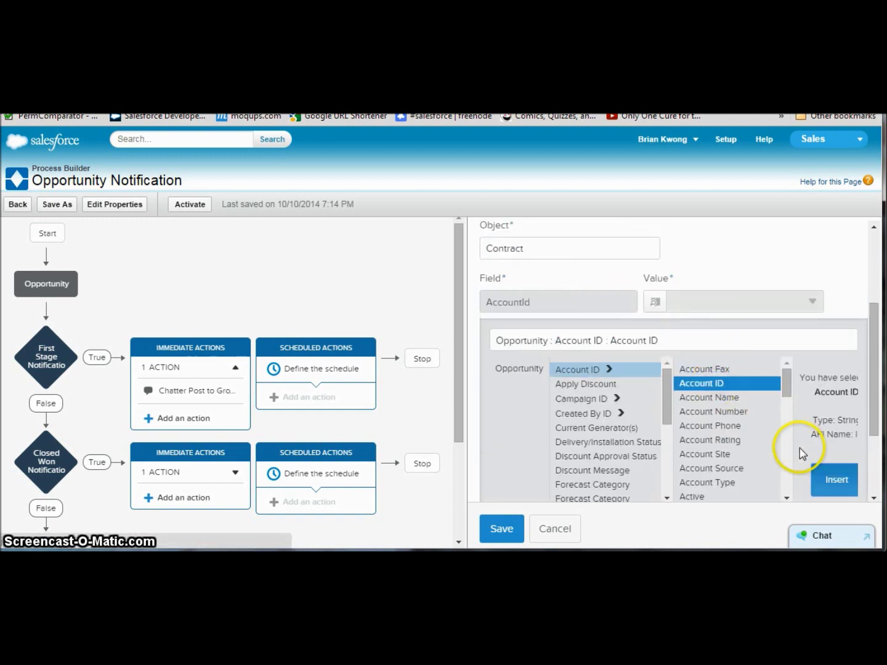
left_click(825, 476)
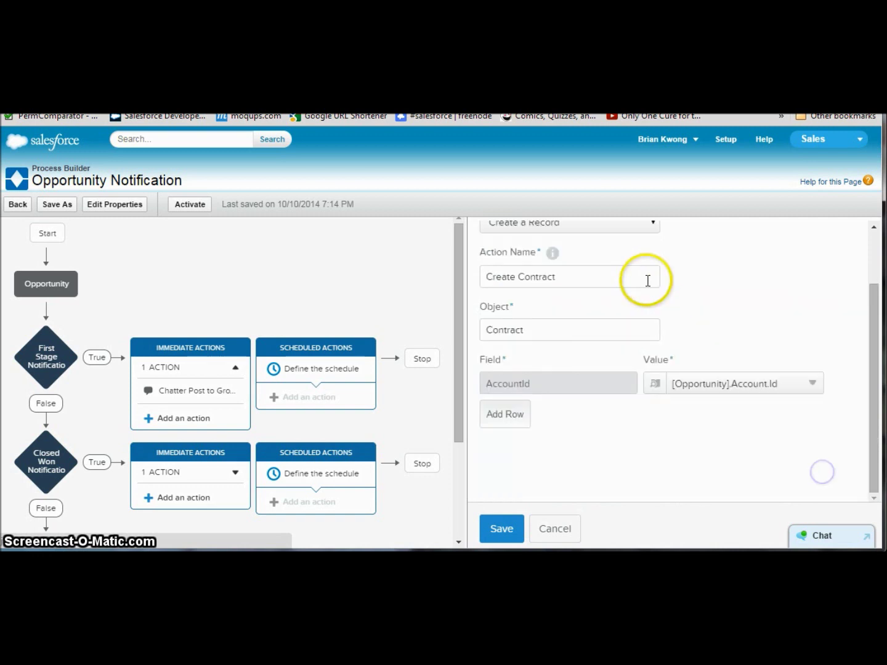
Map Contract Start Date to the opportunity's Close Date and save the action.
left_click(507, 419)
left_click(566, 411)
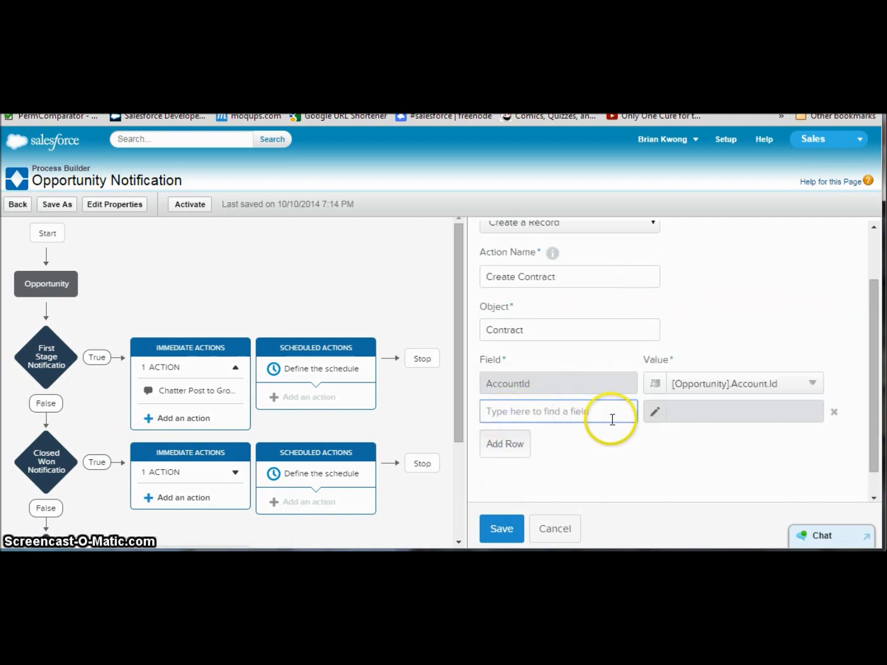
left_click(604, 415)
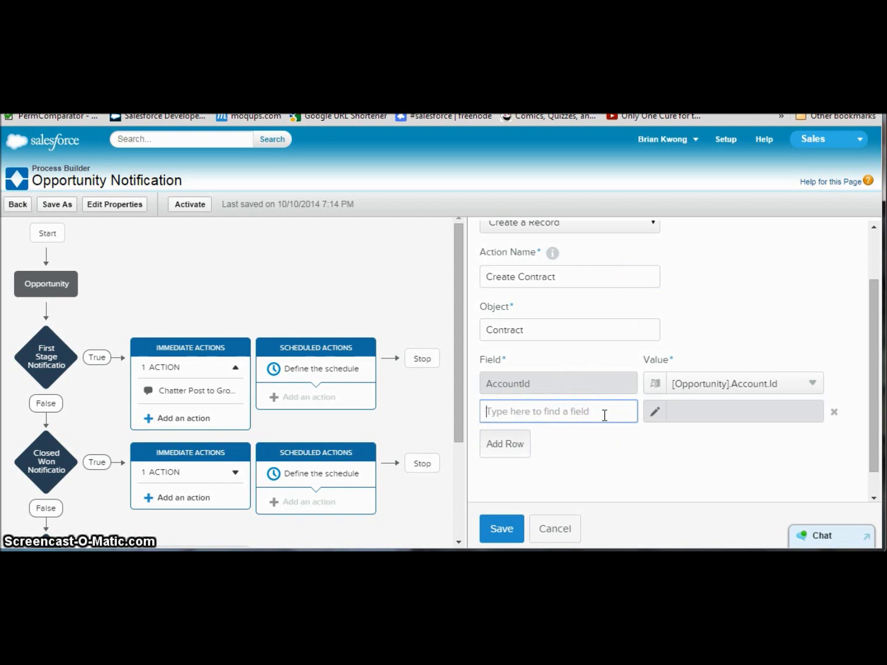
type("date")
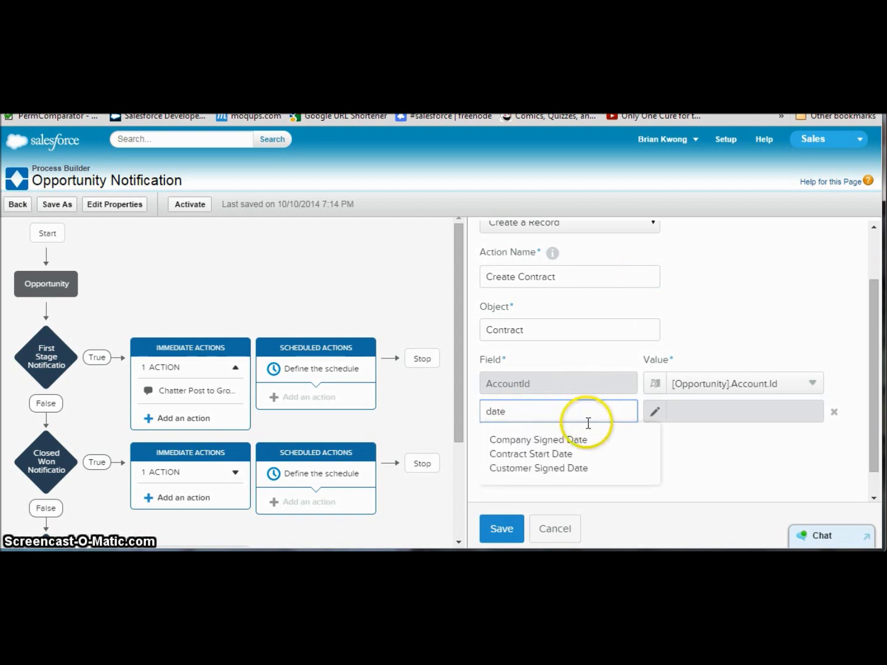
left_click(568, 453)
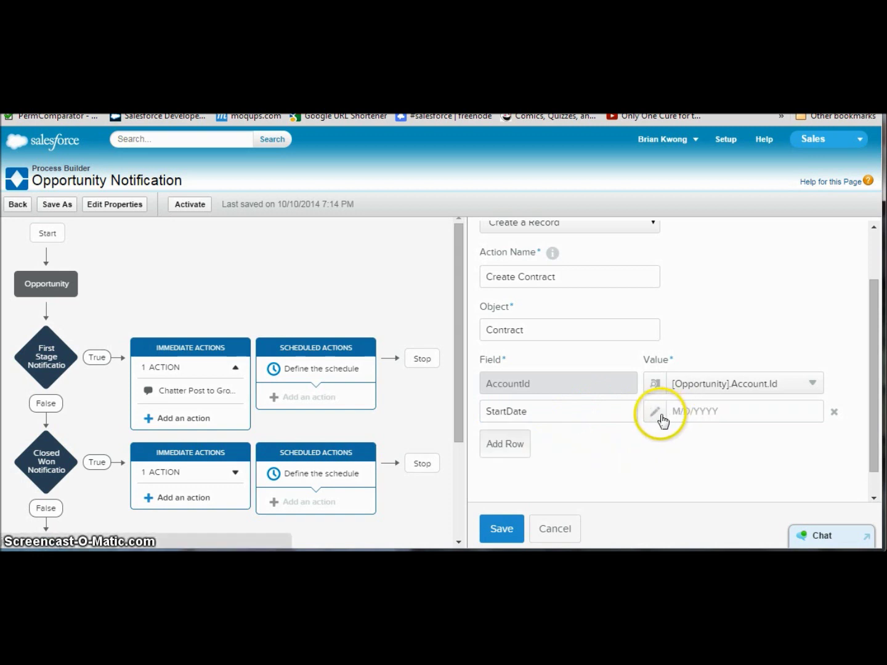
left_click(657, 416)
left_click(749, 415)
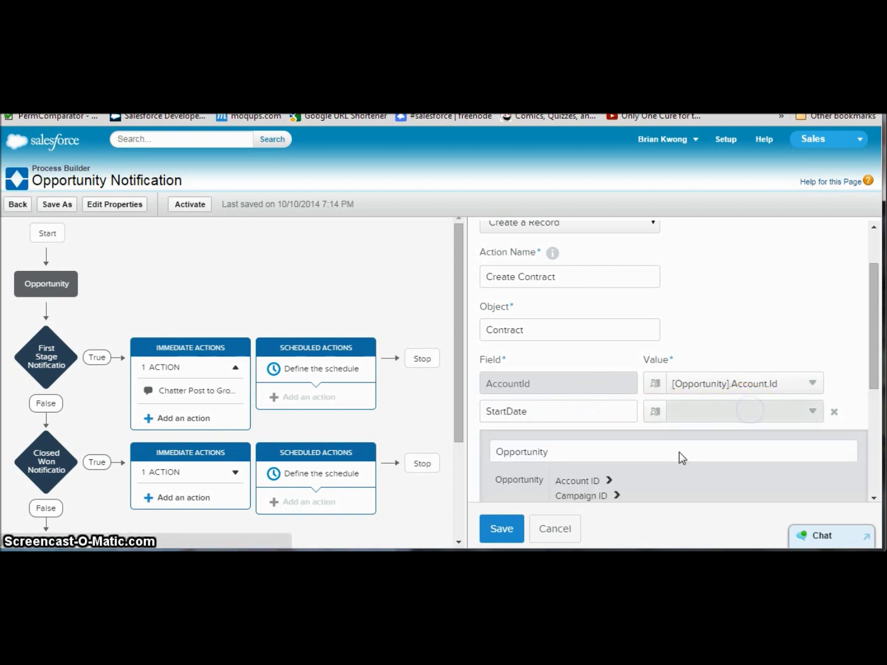
left_click(582, 368)
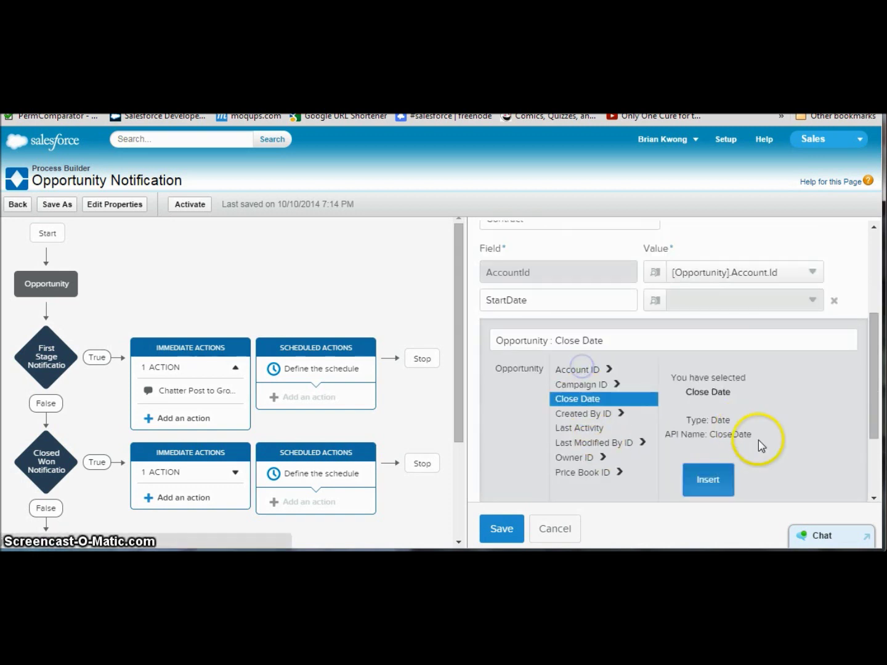
left_click(710, 478)
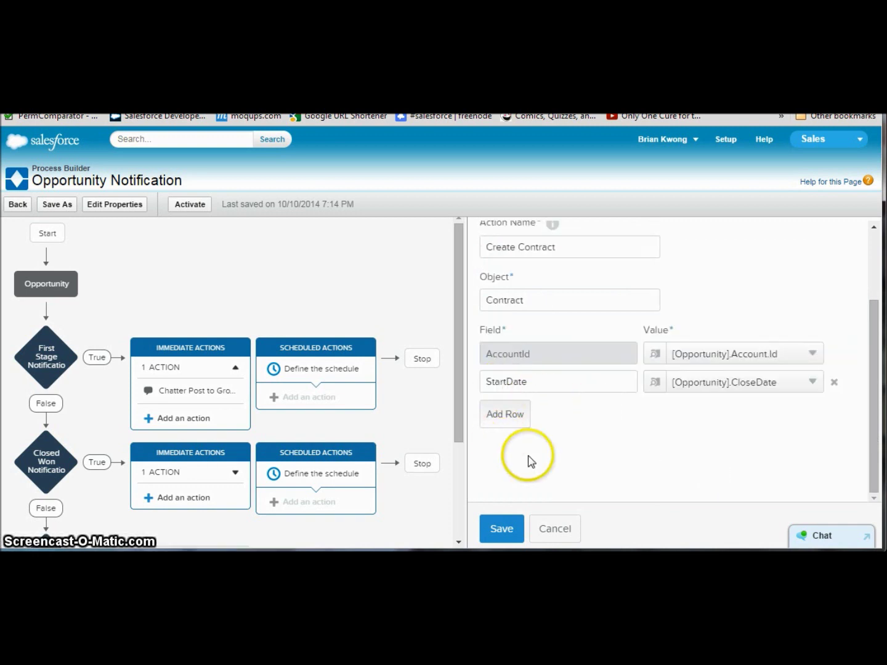
left_click(502, 534)
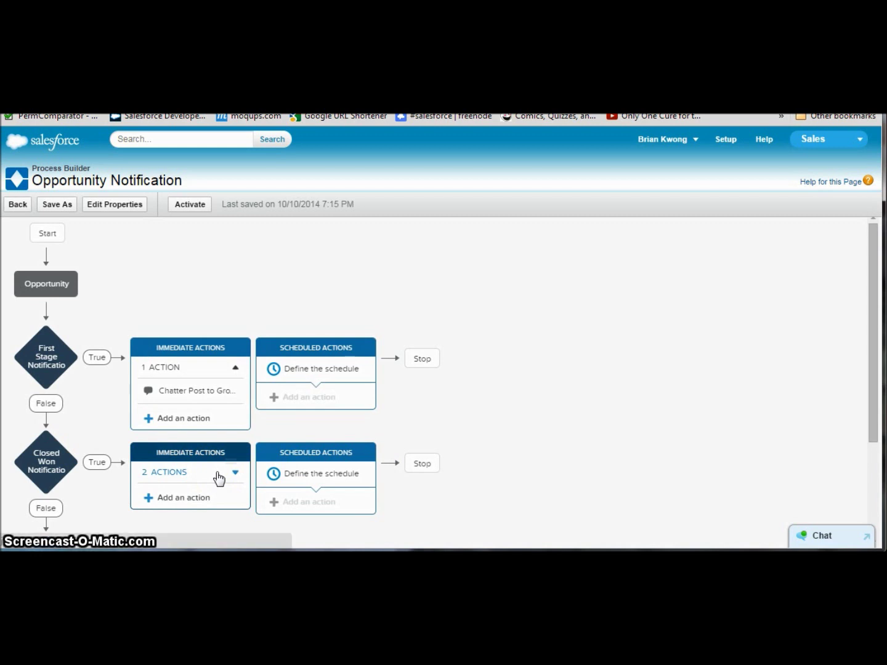
left_click(204, 497)
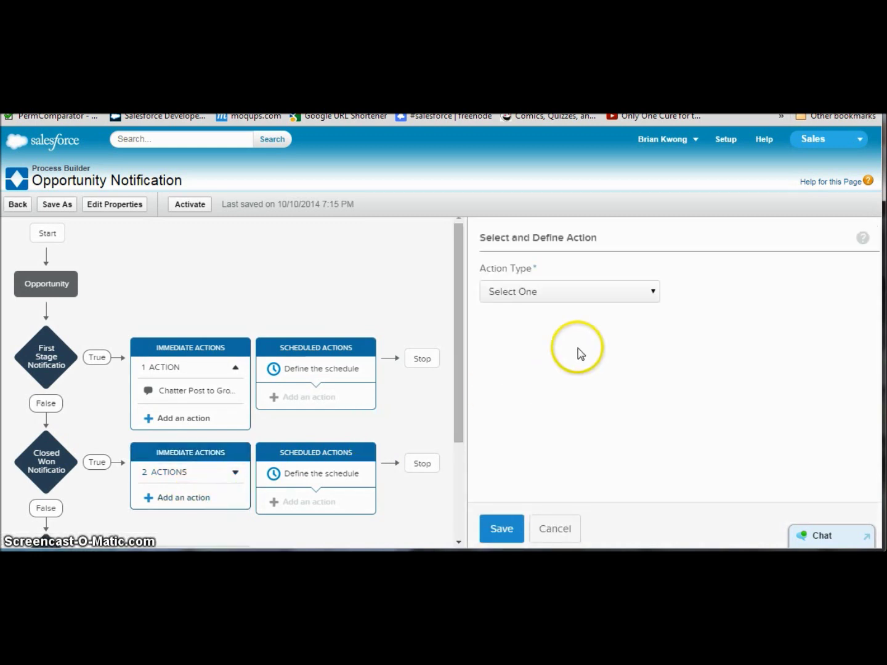
Try Update Records as the action type and browse its object choice.
left_click(589, 292)
left_click(550, 393)
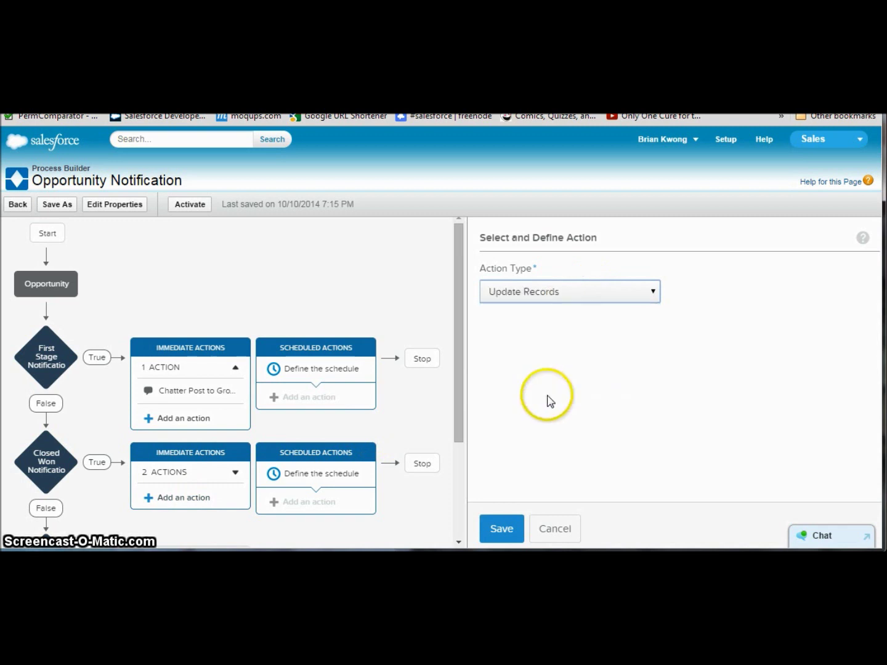
left_click(538, 397)
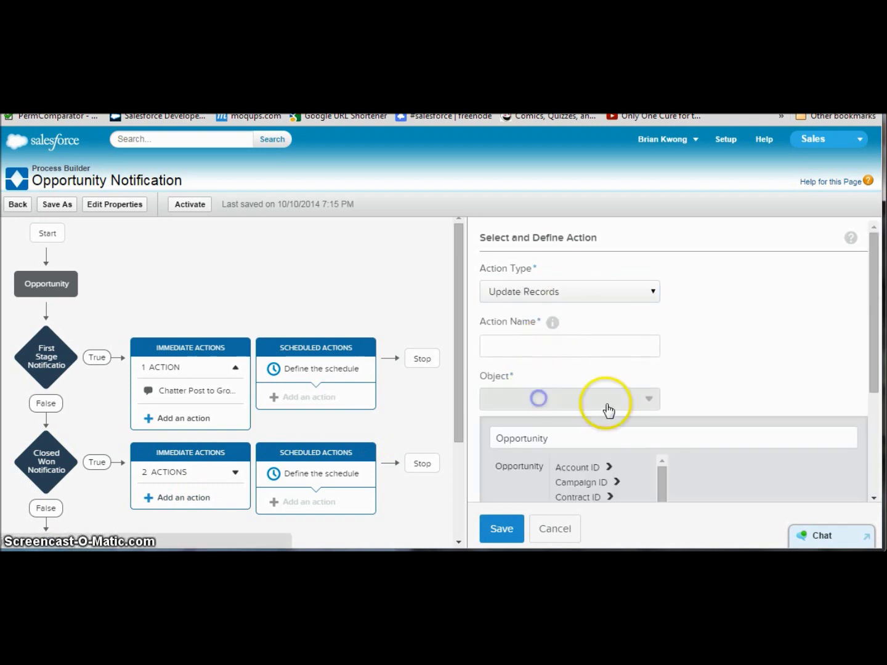
scroll(711, 362, "down", 3)
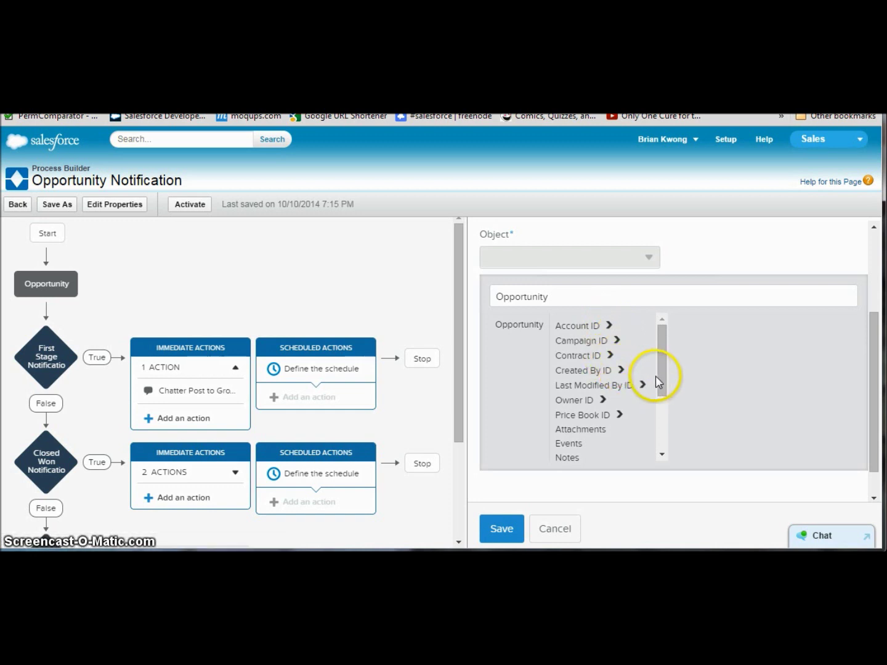
left_click_drag(658, 385, 661, 426)
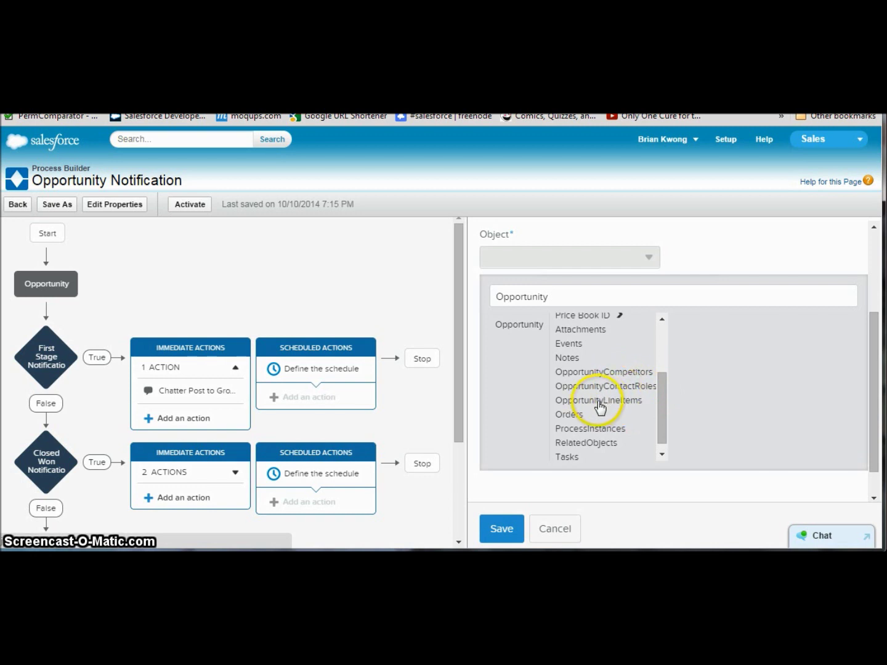
scroll(618, 385, "up", 3)
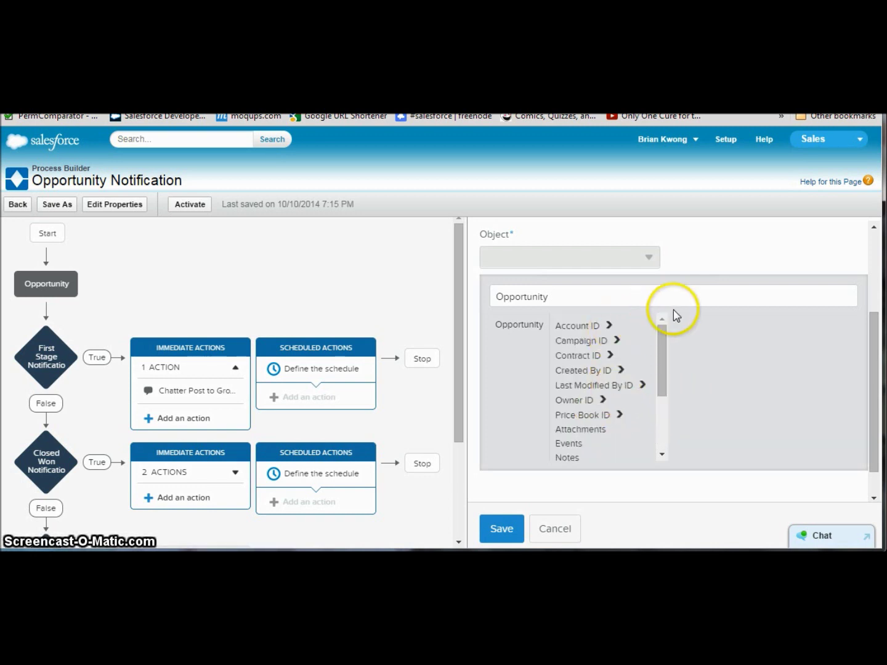
scroll(673, 313, "up", 3)
Switch the action type to Quick Actions and dismiss the Filter Search By list.
left_click(635, 298)
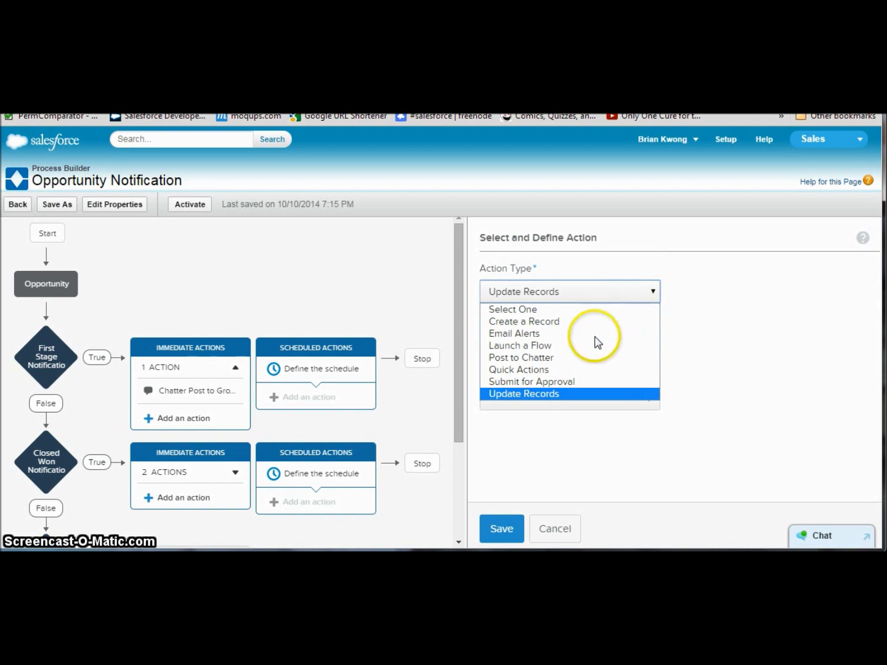
left_click(565, 369)
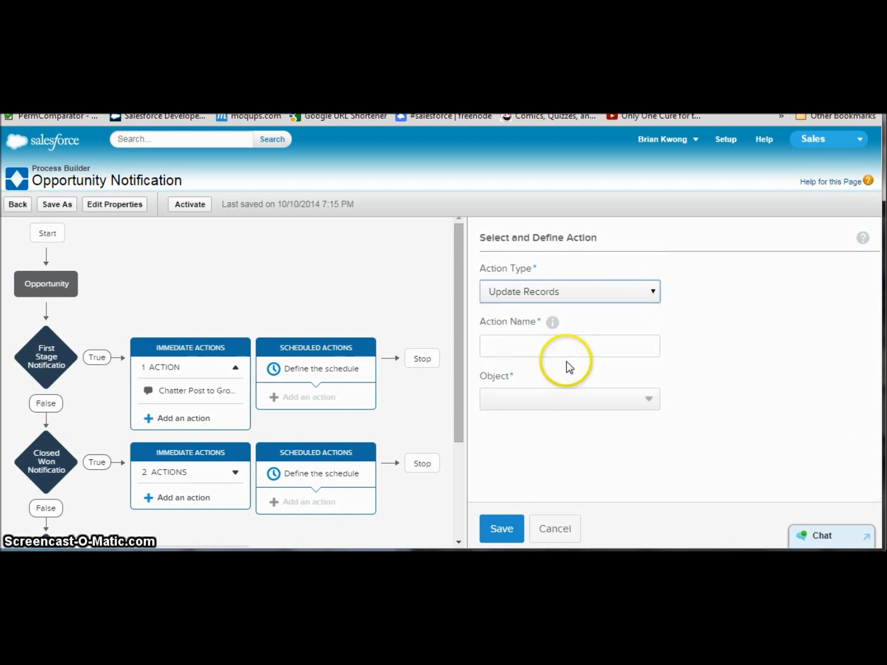
left_click(626, 420)
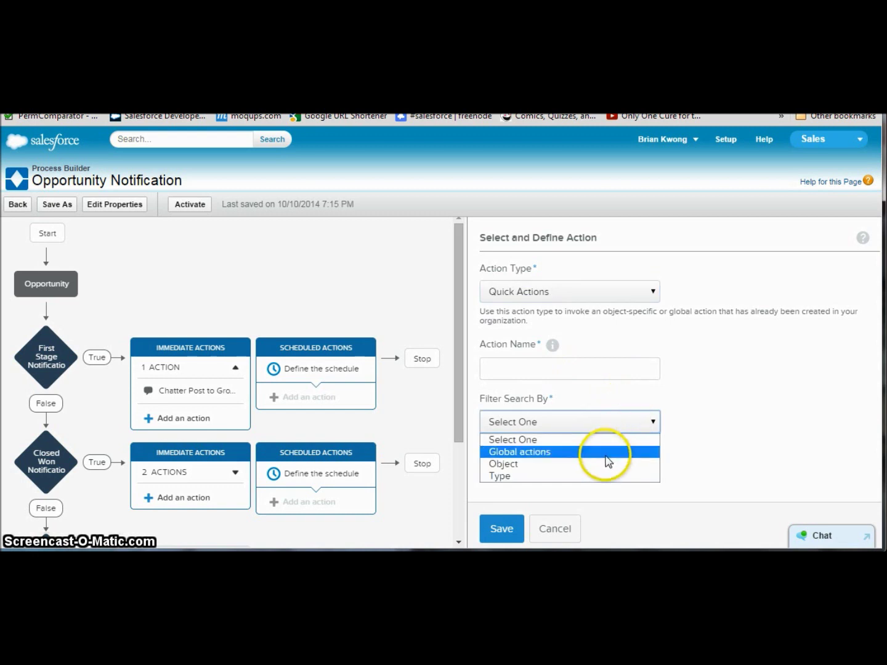
left_click(647, 293)
left_click(646, 292)
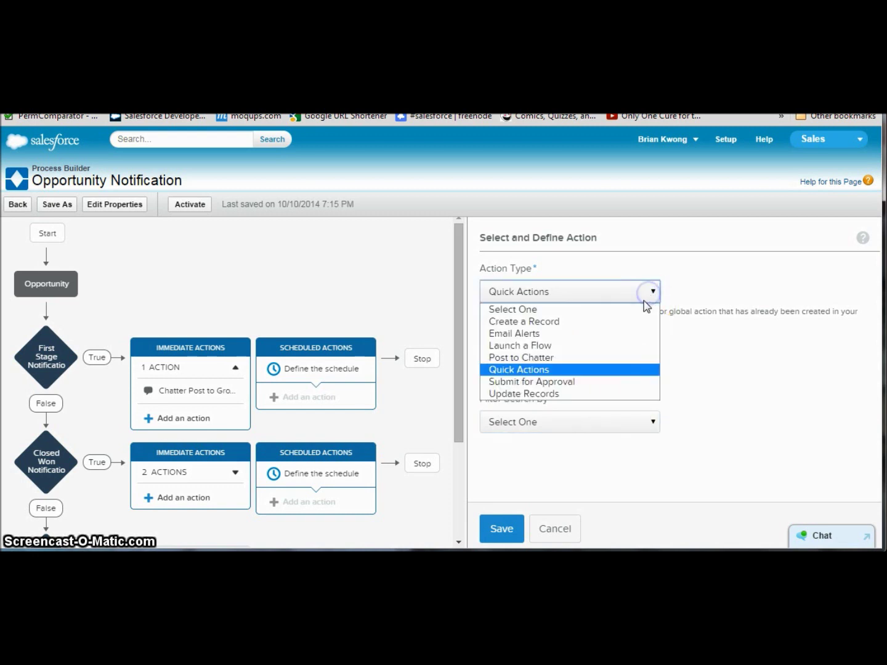
left_click(714, 404)
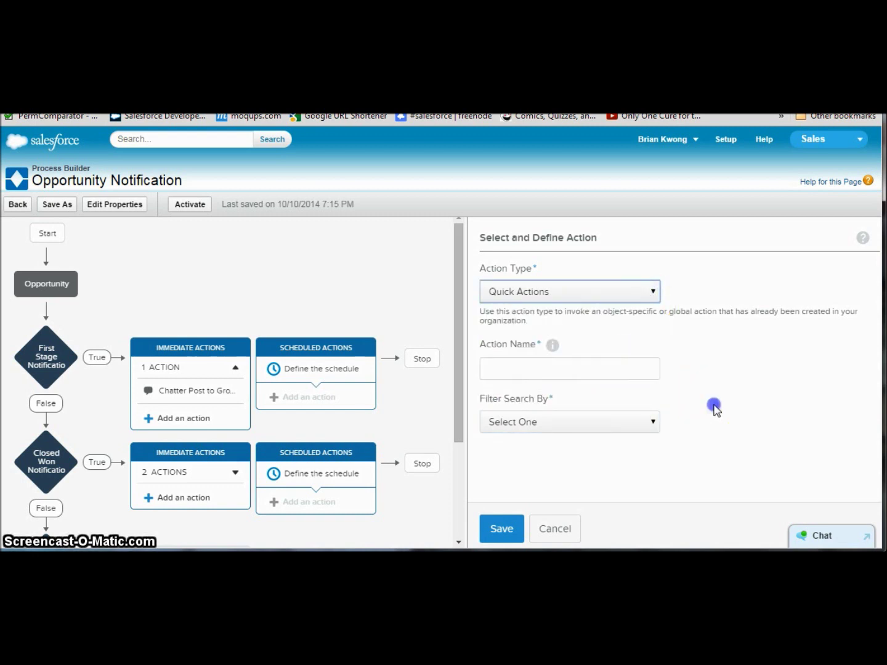
Set the Closed Won schedule to 3 Days After [Opportunity].CloseDate and save it.
left_click(291, 483)
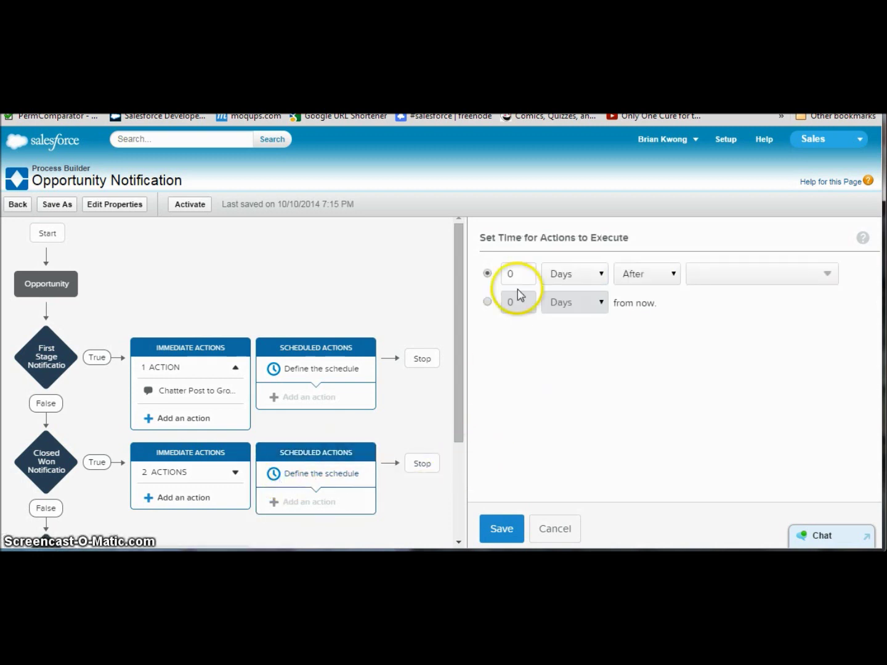
left_click(653, 279)
left_click(641, 292)
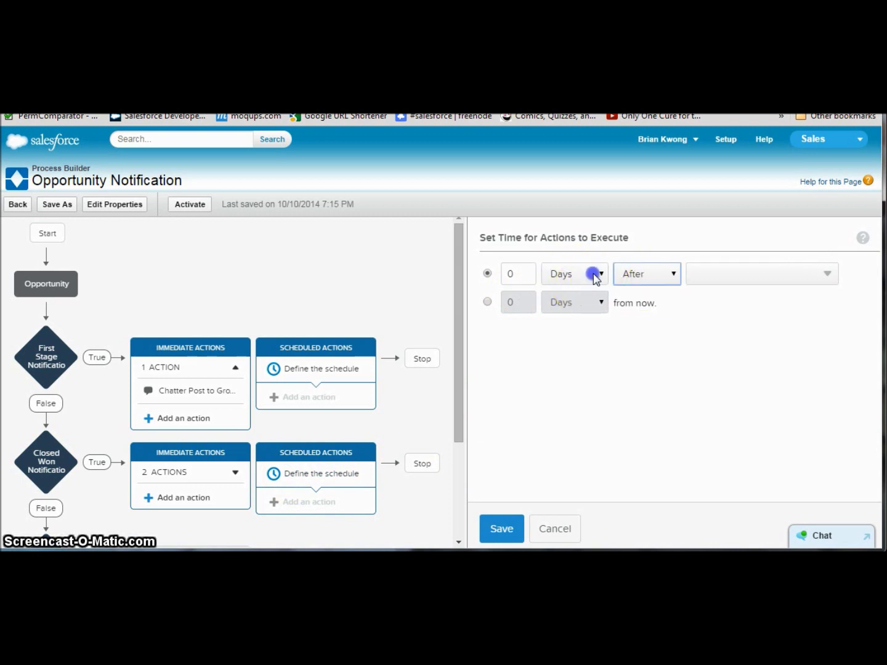
left_click(738, 275)
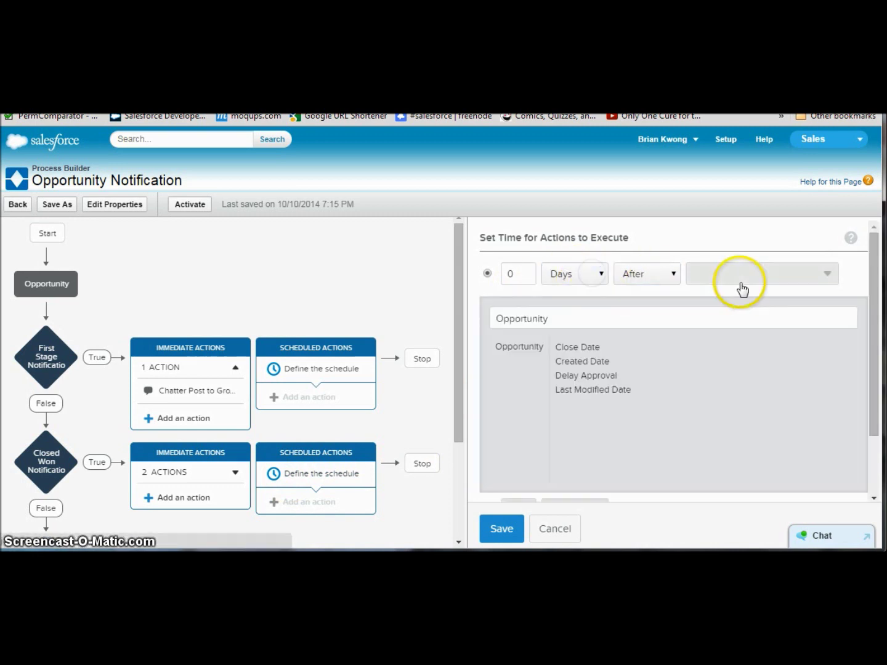
left_click(580, 348)
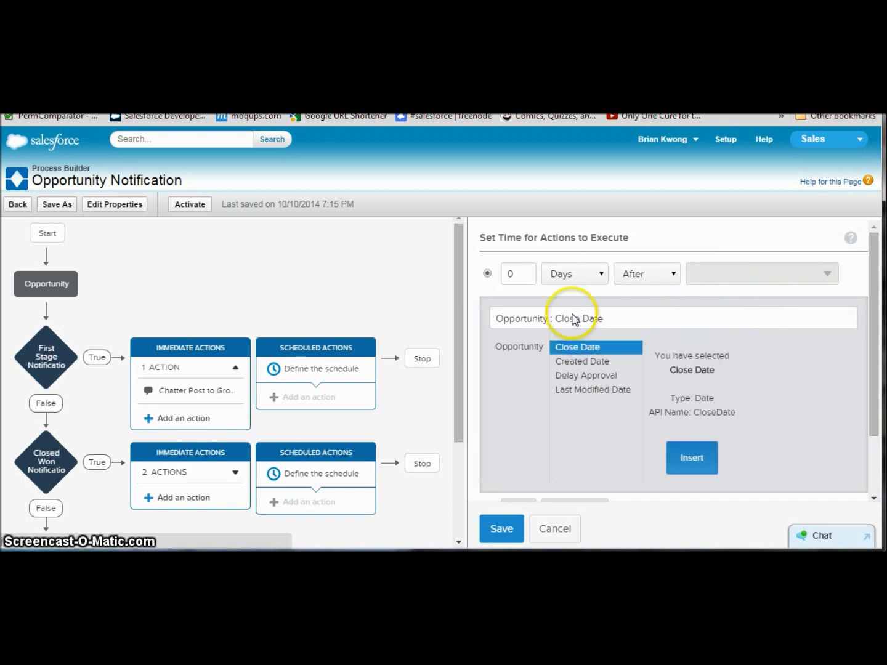
left_click(690, 457)
left_click(515, 275)
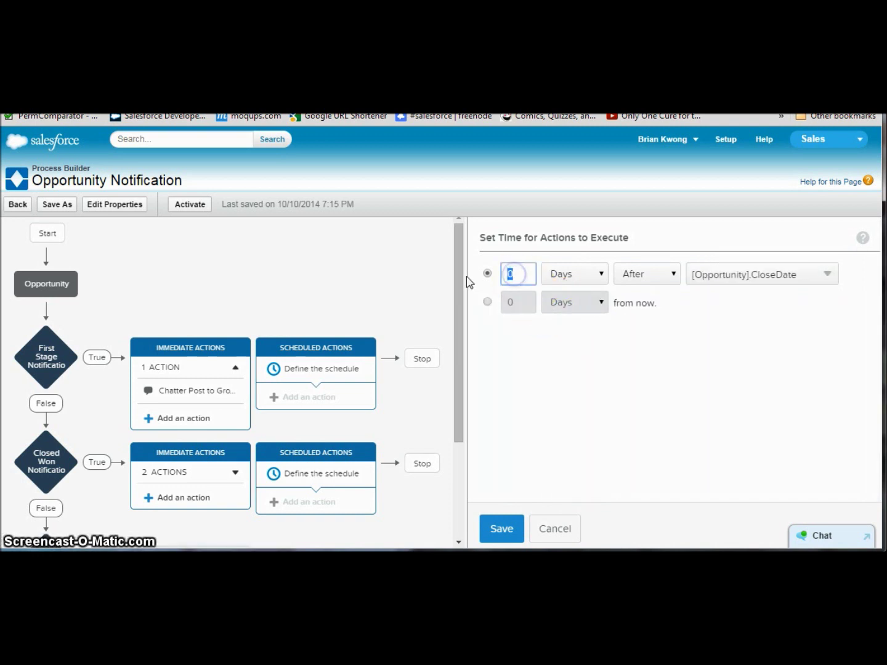
type("3")
left_click(500, 531)
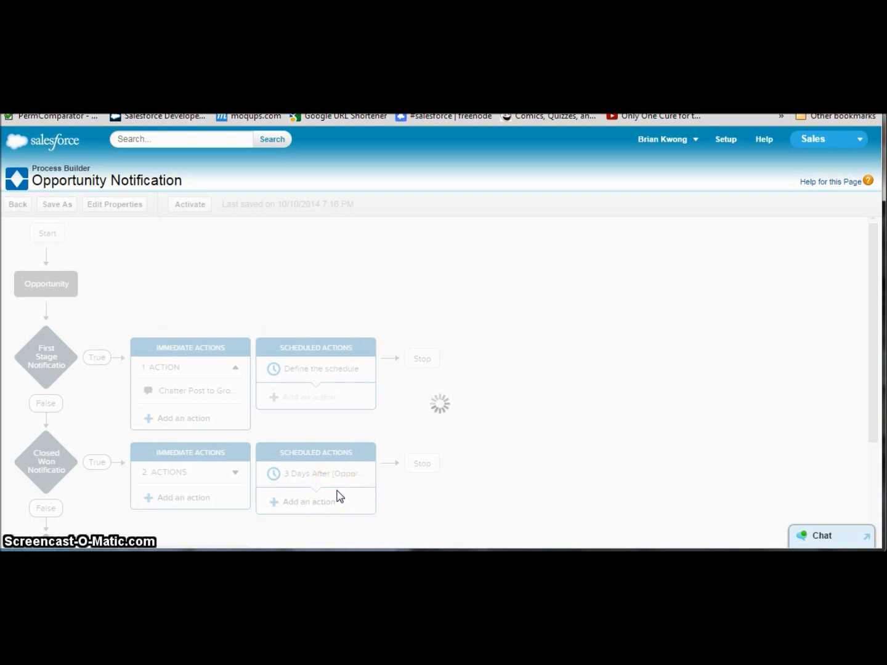
left_click(335, 500)
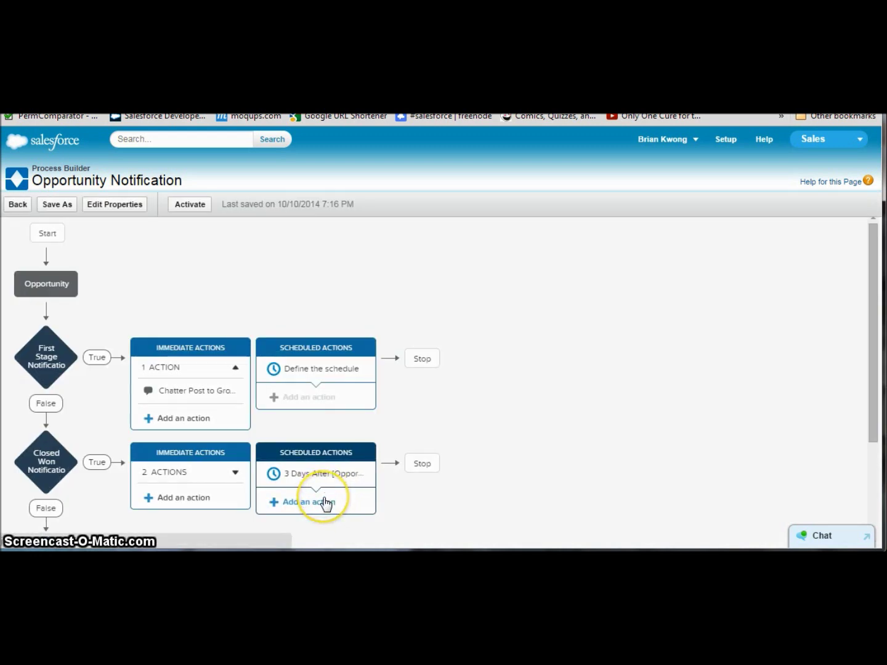
left_click(326, 503)
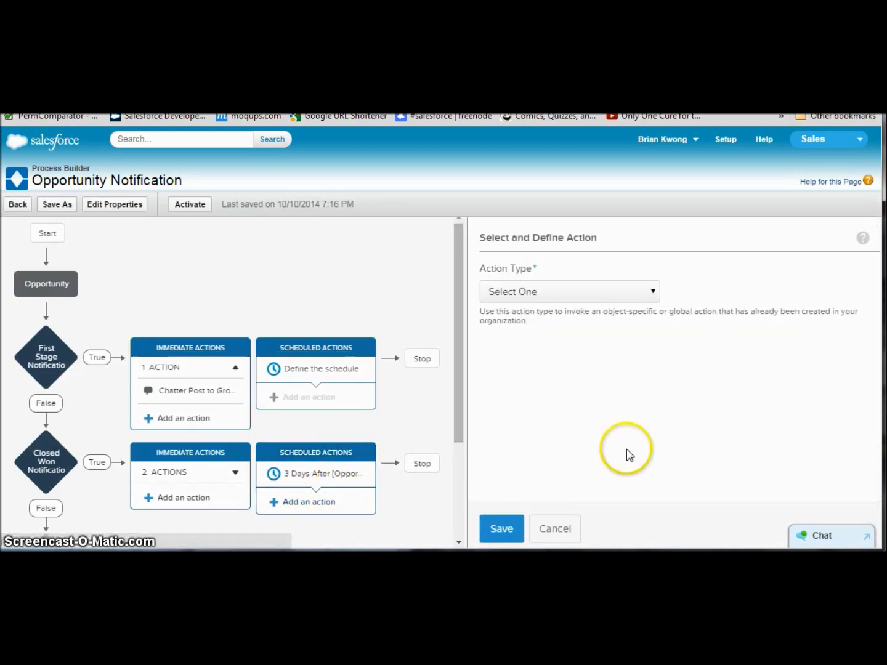
left_click(602, 293)
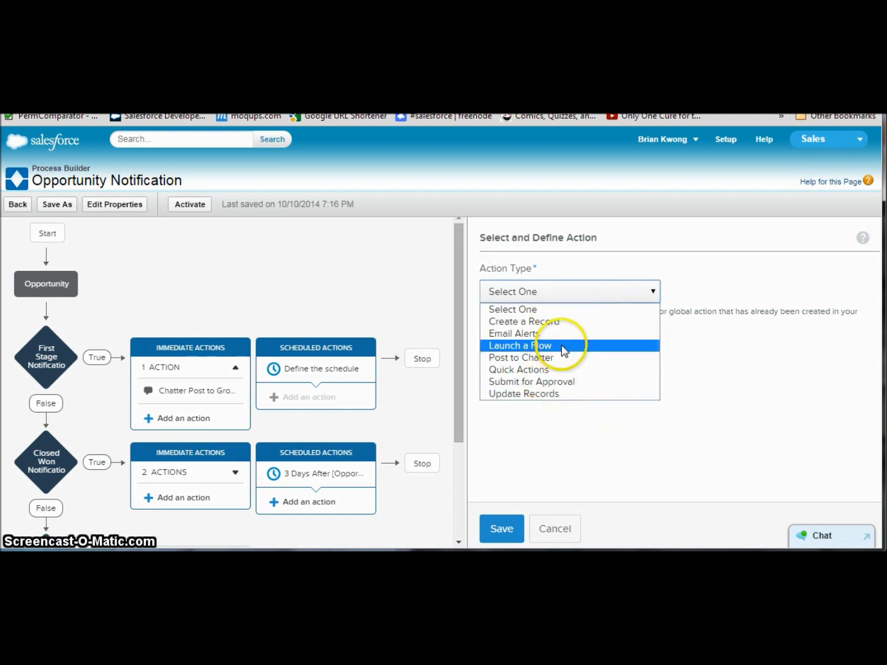
left_click(563, 469)
left_click(545, 534)
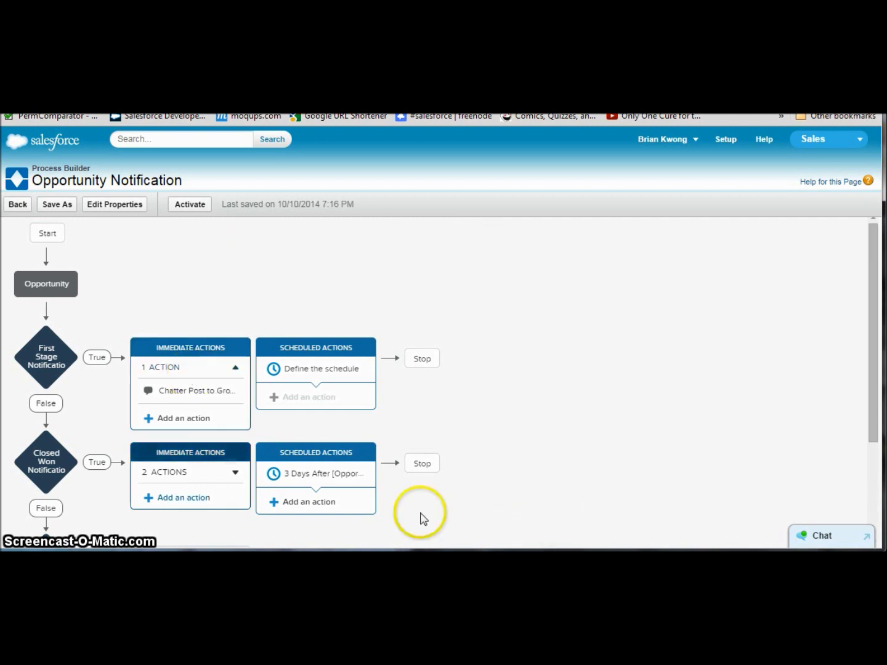
scroll(146, 452, "down", 1)
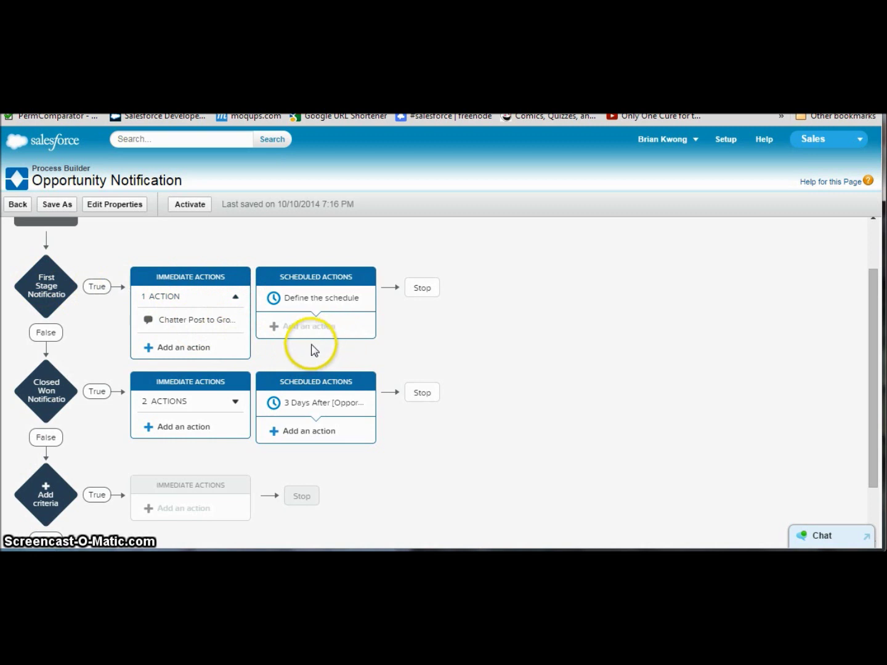
scroll(300, 351, "up", 2)
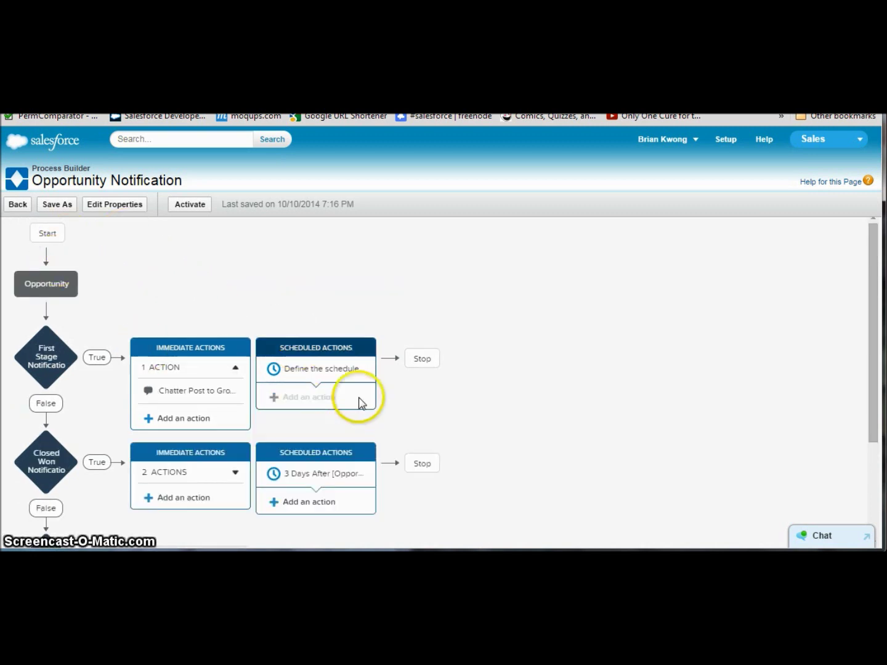
left_click(110, 209)
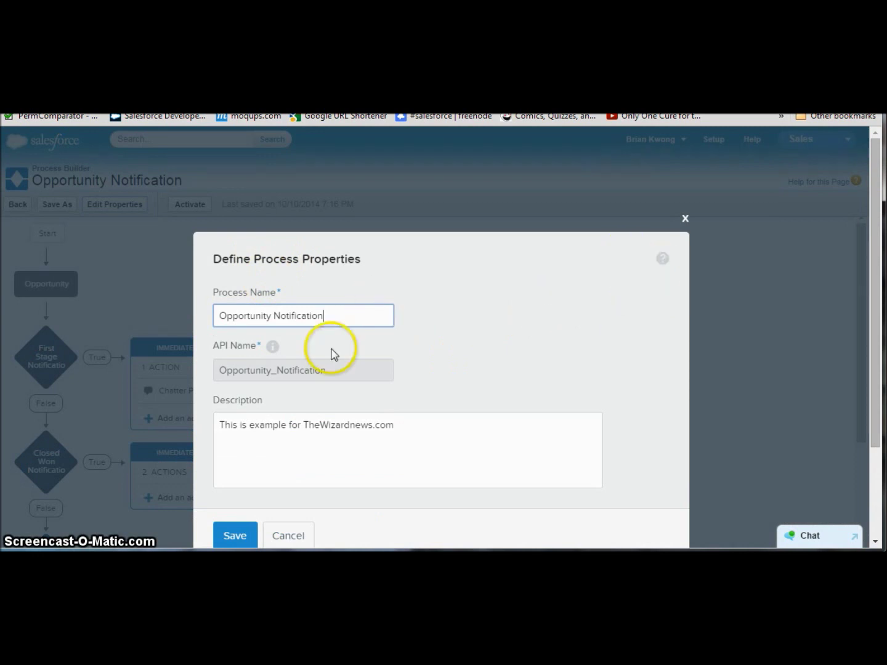
left_click(307, 537)
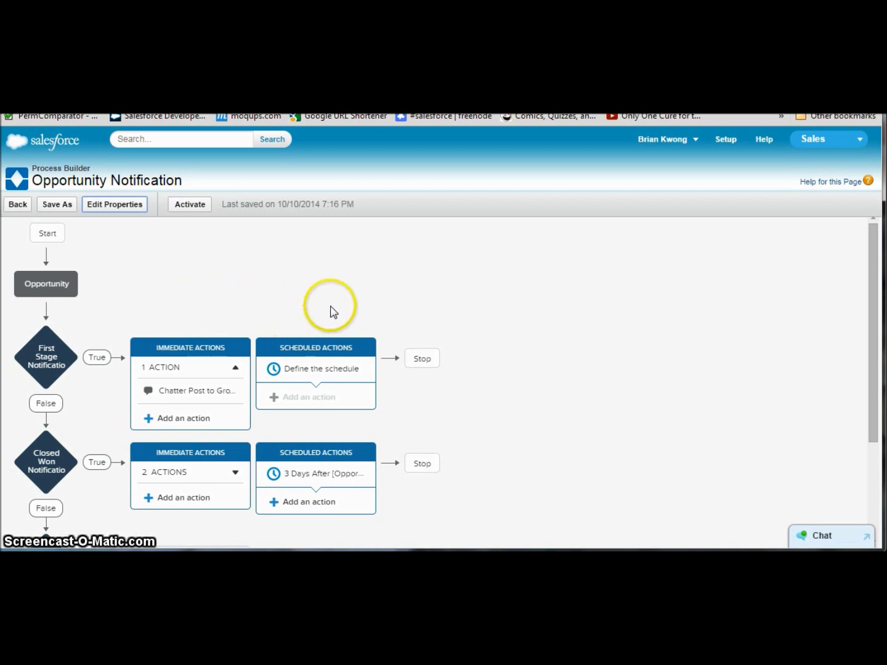
scroll(336, 308, "down", 2)
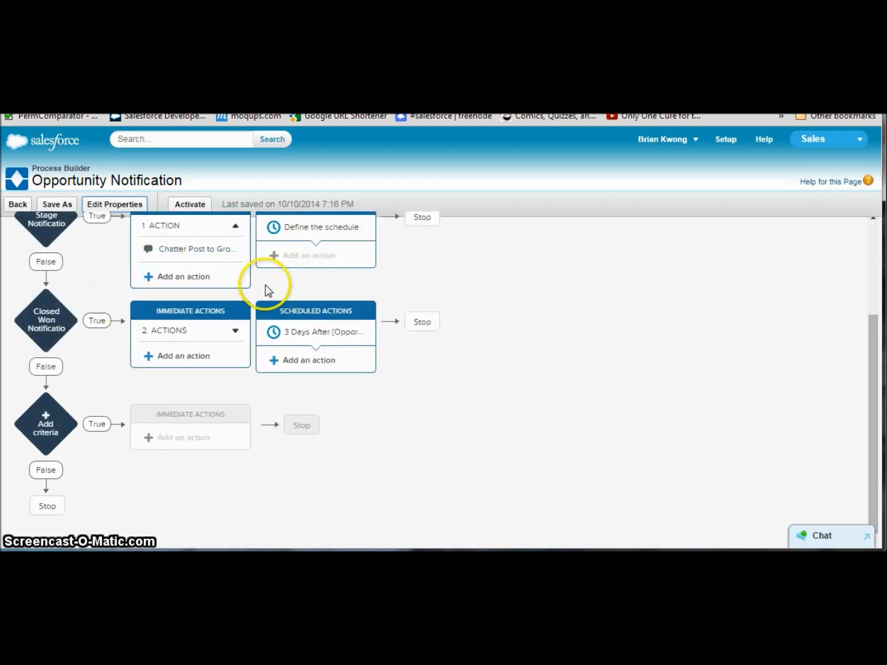
Add an action in the Closed Won Scheduled Actions box and view the action types.
scroll(289, 326, "up", 1)
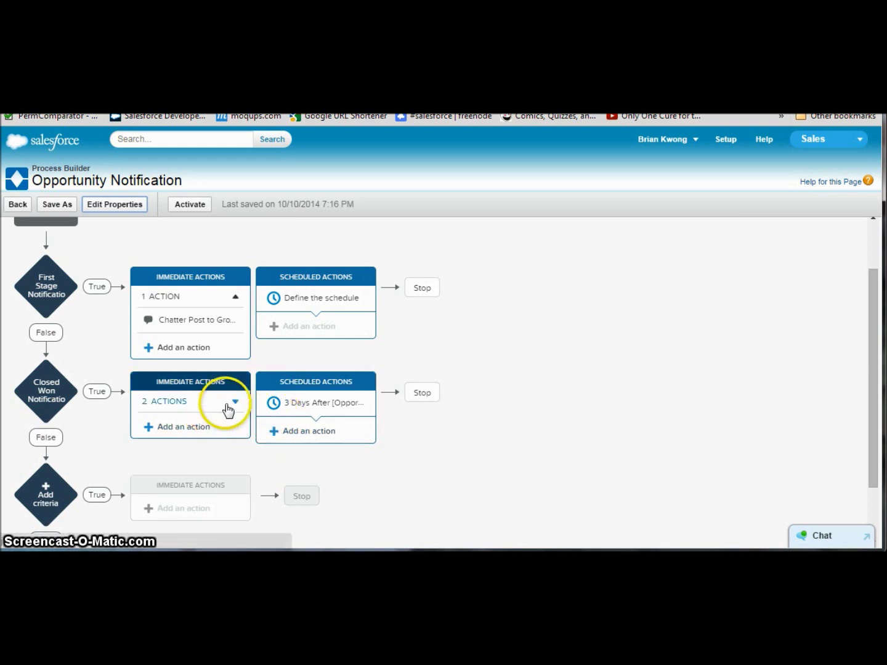
left_click(292, 431)
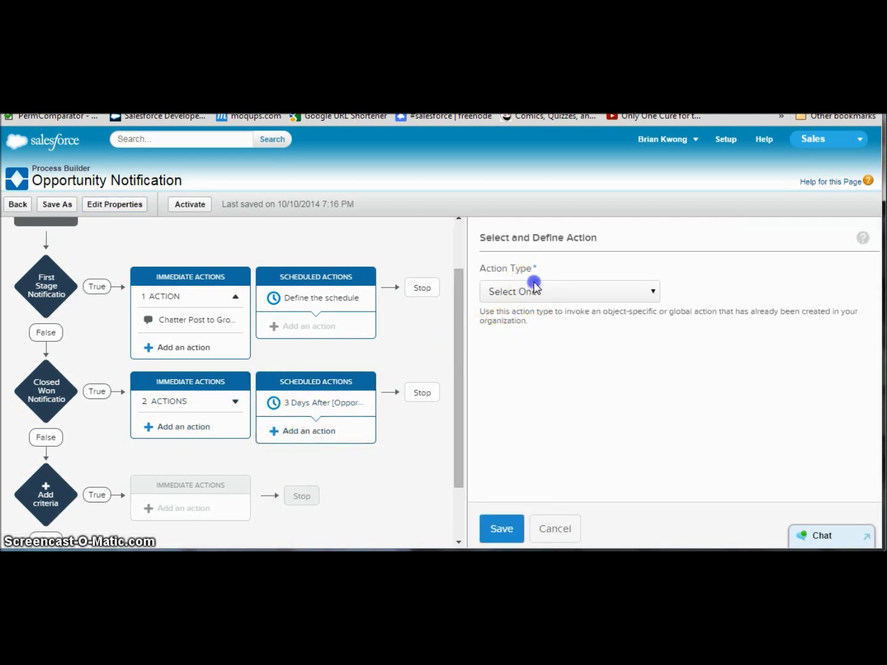
left_click(530, 287)
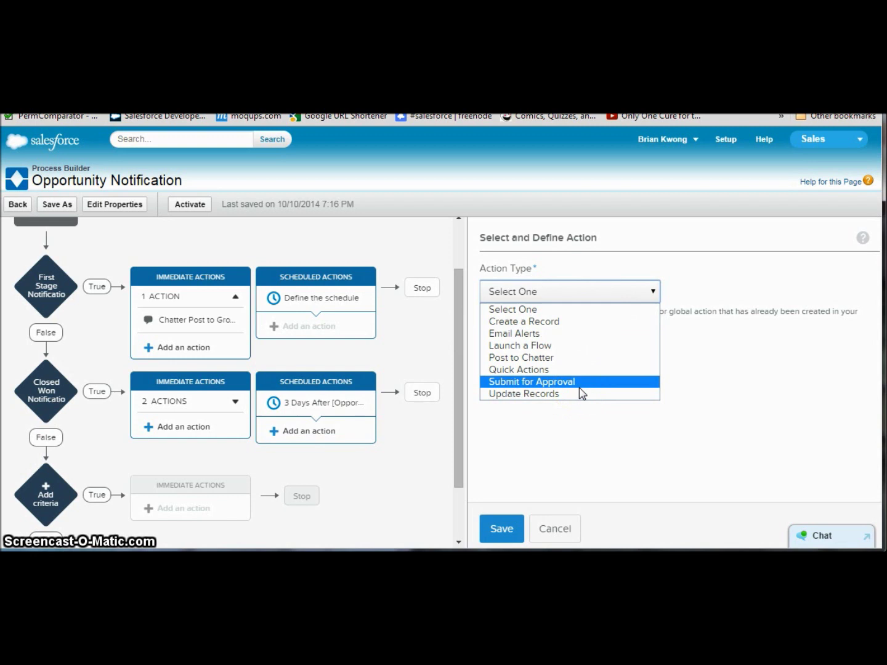
left_click(151, 256)
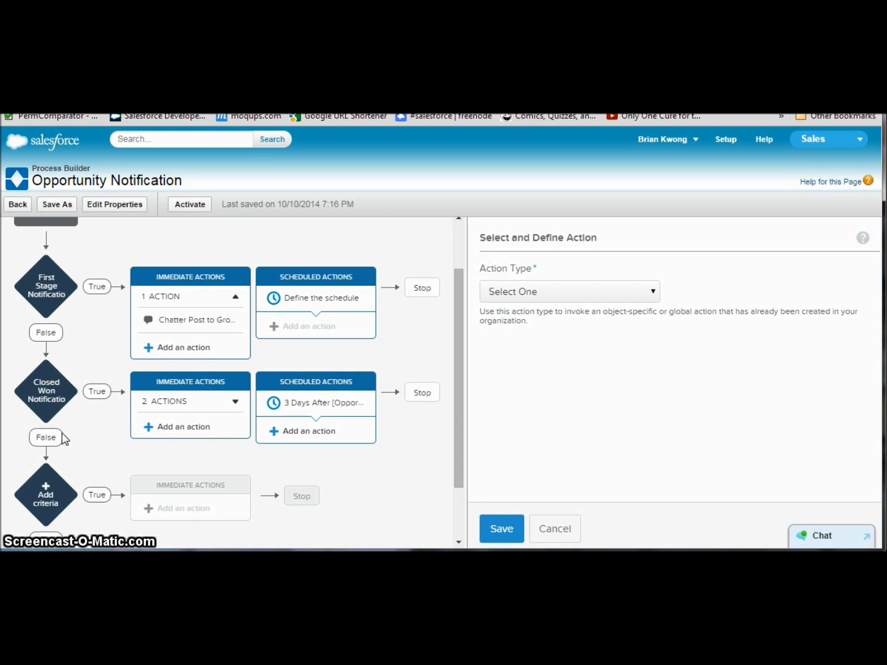
left_click(31, 477)
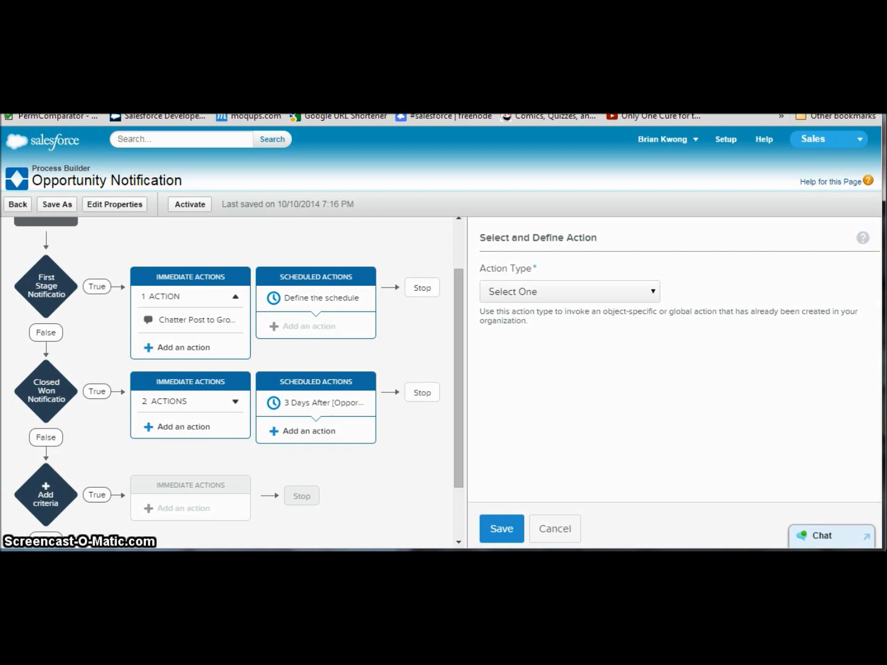